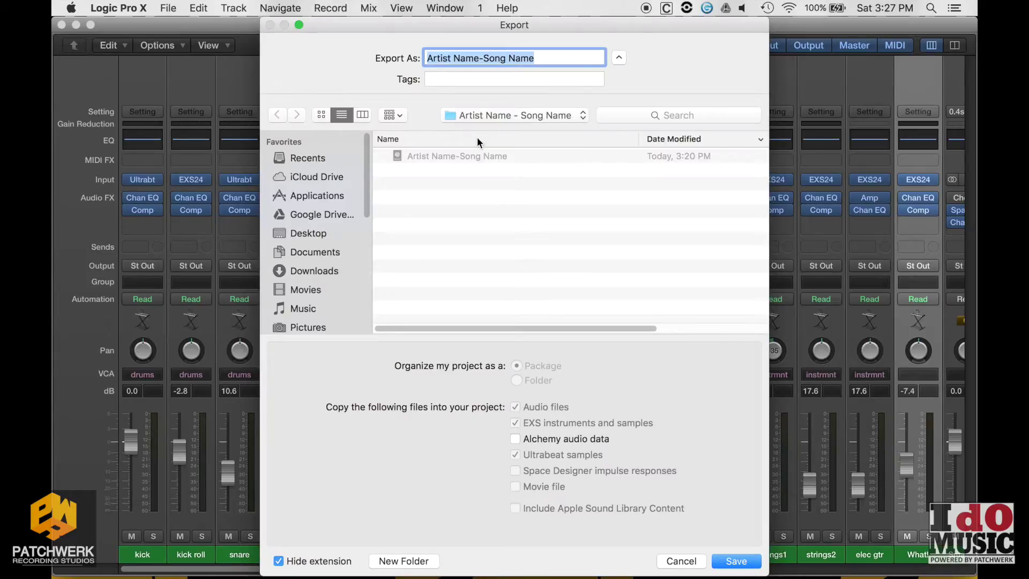
Save the exported project copy as "Artist Name-Song Name-multitrack export" in the song's folder.
click(543, 55)
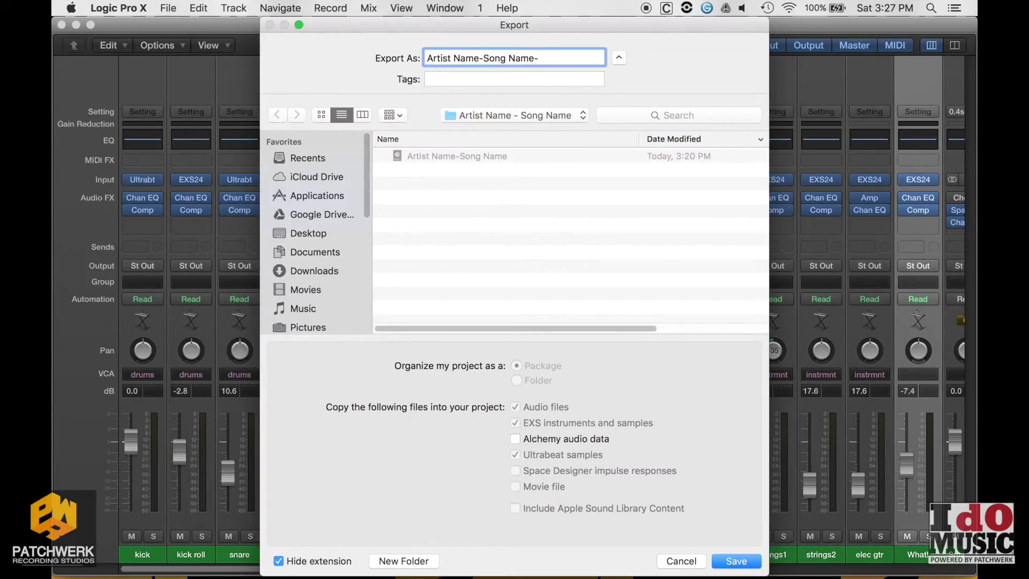
text(-multitrack export)
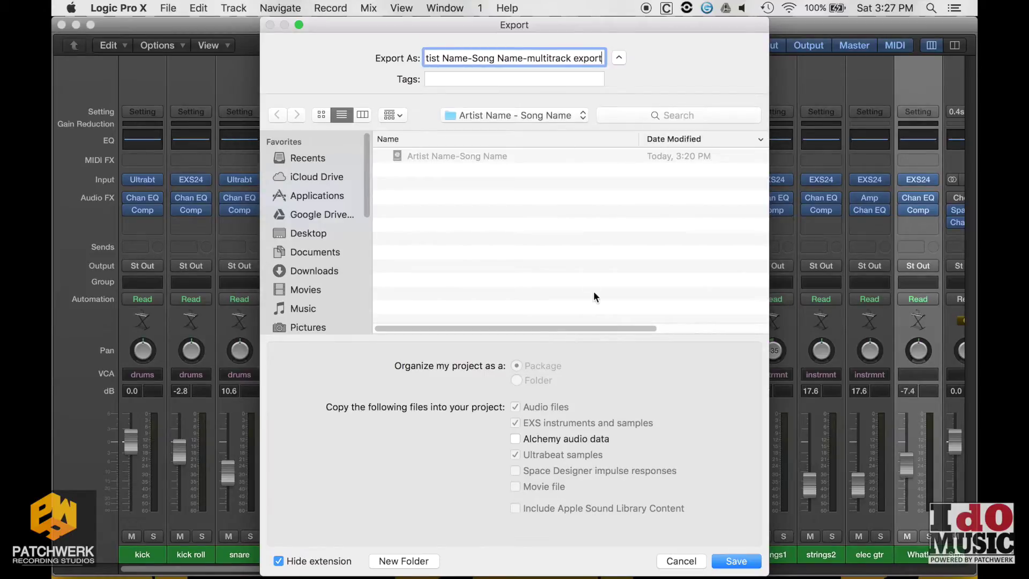
click(729, 561)
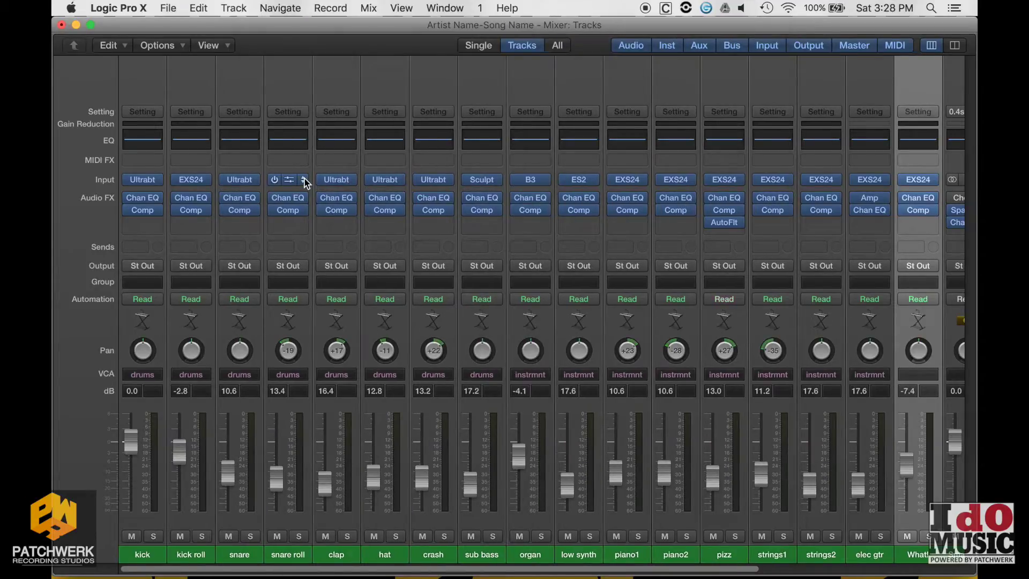
Close the original project with its changes saved, and open the "Artist Name-Song Name-multitrack export" project.
click(168, 8)
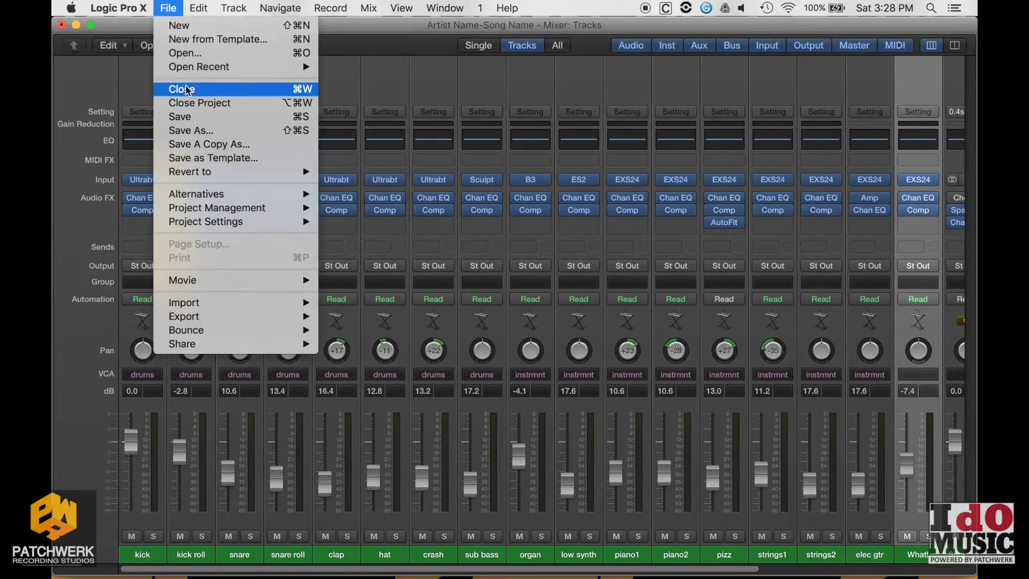
click(189, 102)
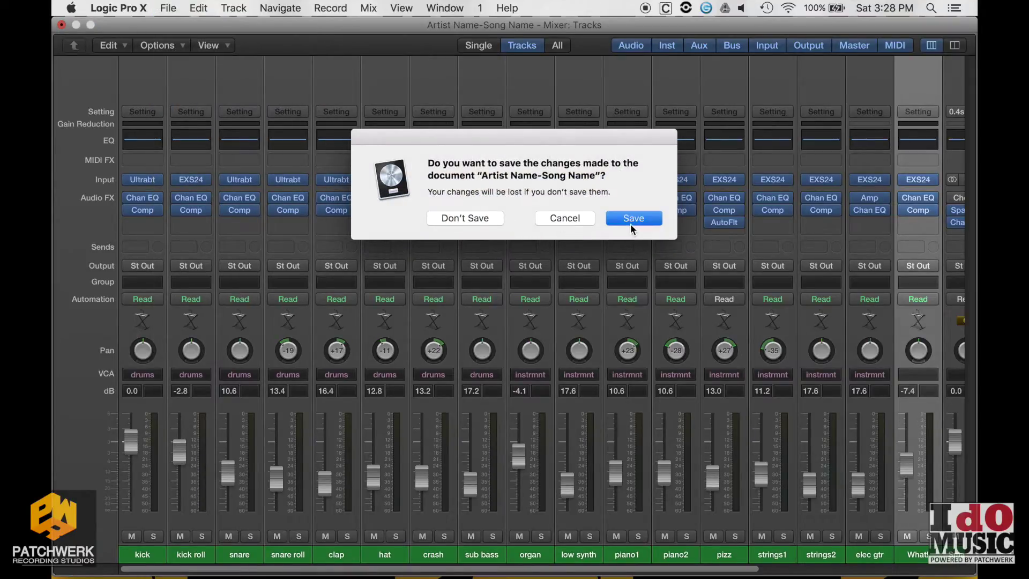
click(630, 223)
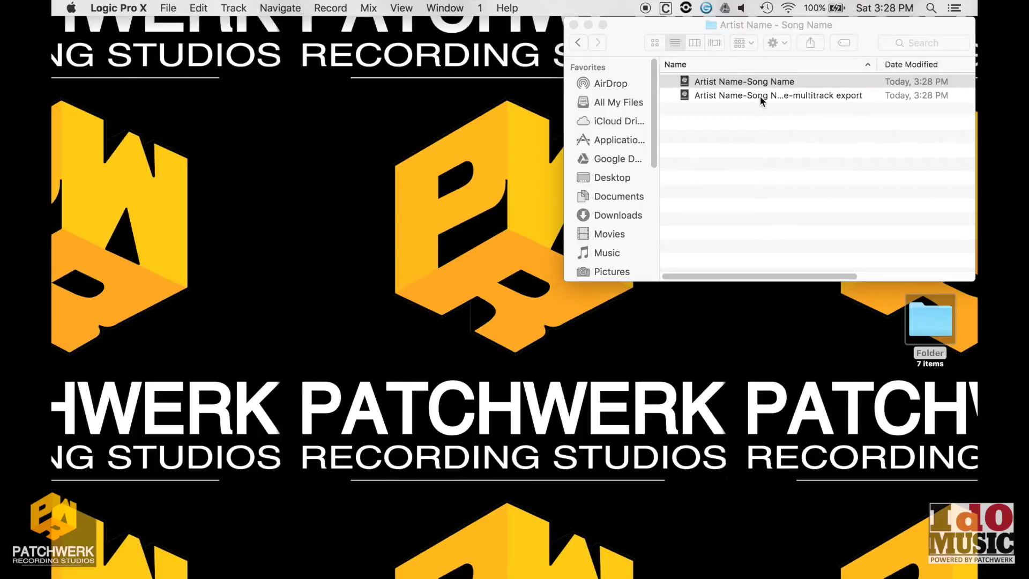
double_click(759, 95)
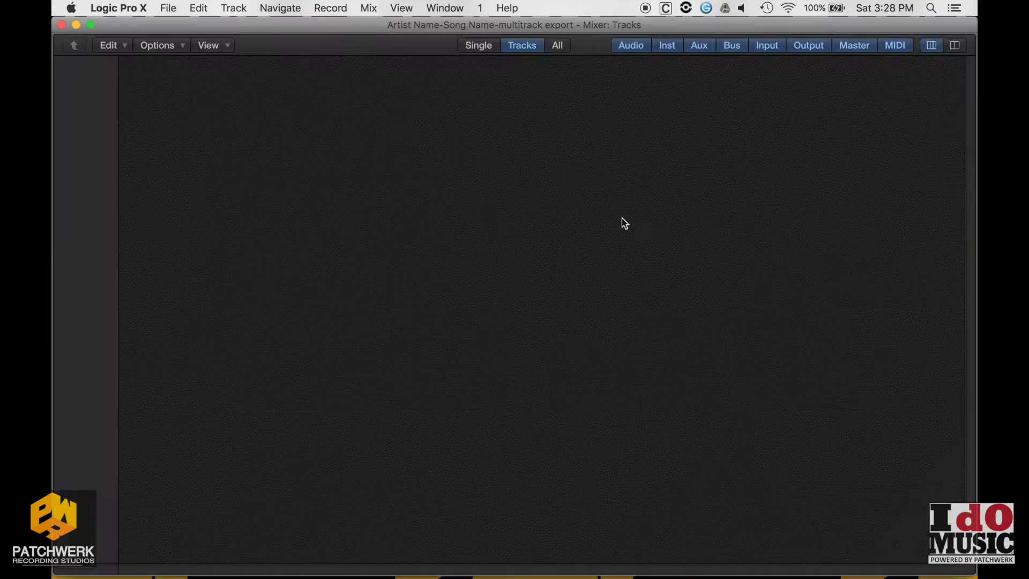
Remove the Adaptive Limiter plug-in from the Output channel.
scroll(620, 340, right, 5)
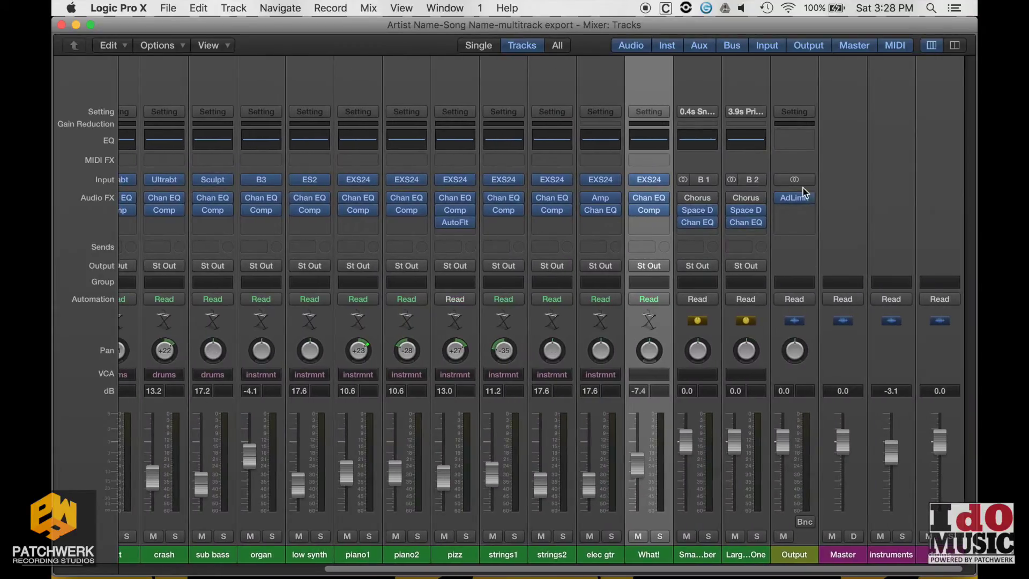
click(811, 198)
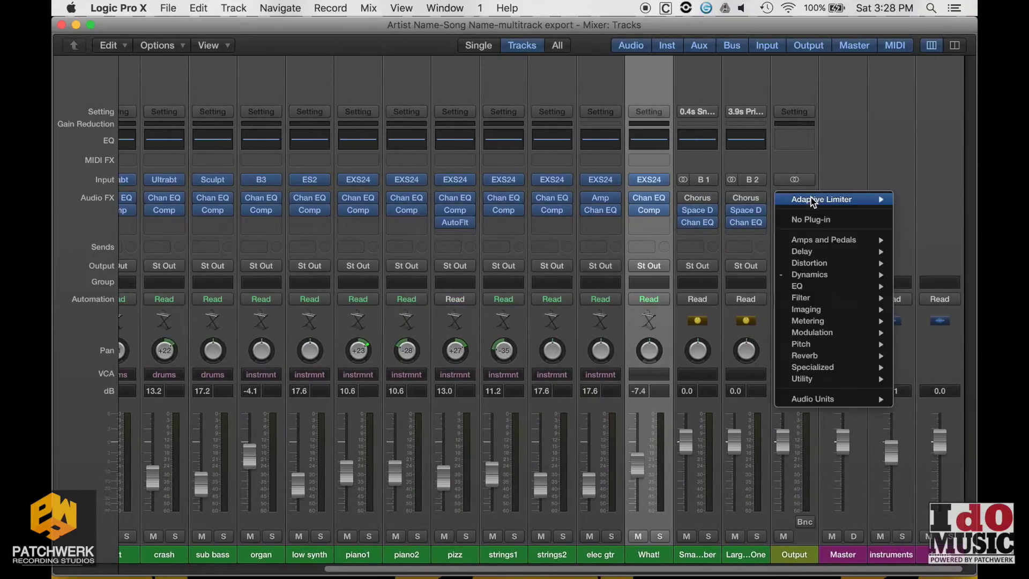
click(811, 219)
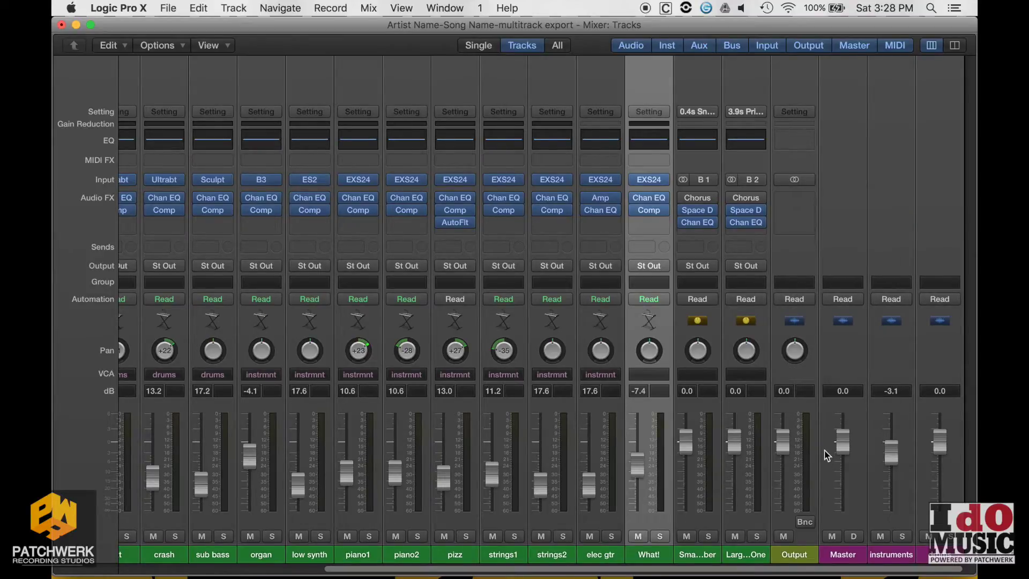
Set up a bounce of the Output channel with MP3 added as a destination alongside PCM, and accept the bounce settings.
click(805, 522)
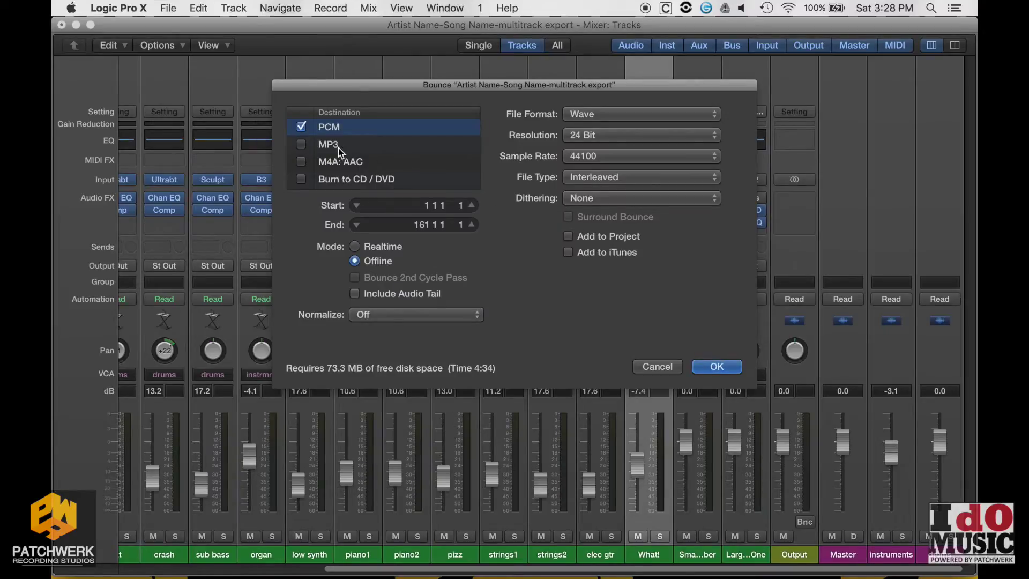
click(302, 143)
click(333, 133)
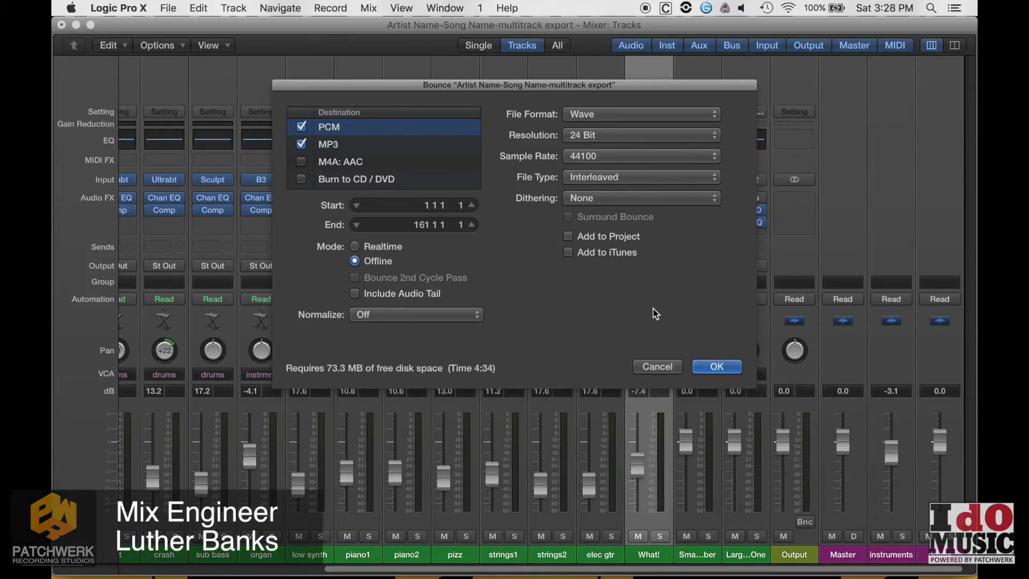
click(705, 366)
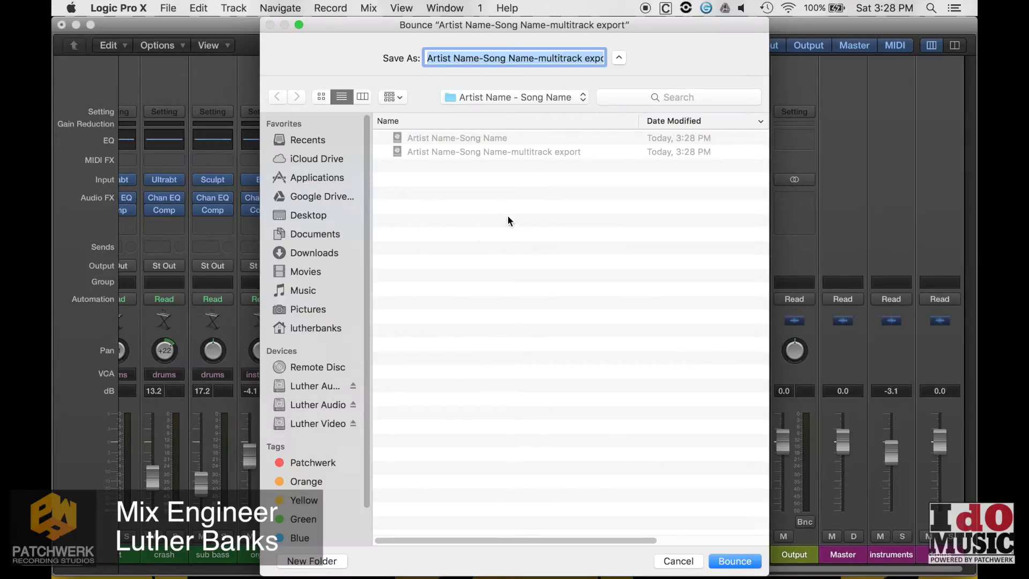
Name the bounce file "Artist Name-Song Name-reference".
key(Right)
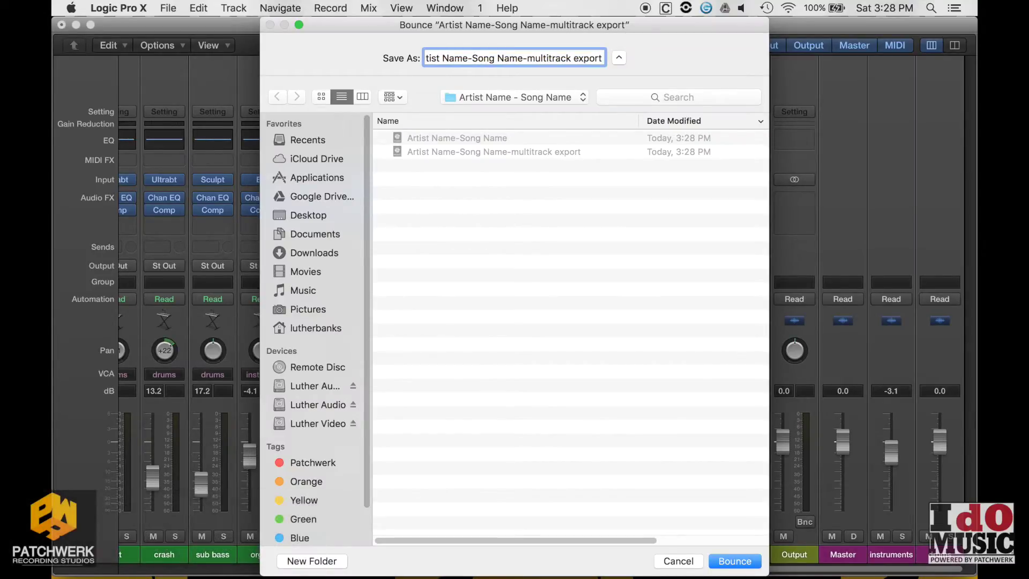
key(BackSpace)
key(BackSpace)
key(BackSpace)
key(BackSpace)
key(BackSpace)
key(BackSpace)
key(BackSpace)
key(BackSpace)
key(BackSpace)
key(BackSpace)
key(BackSpace)
key(BackSpace)
key(BackSpace)
key(BackSpace)
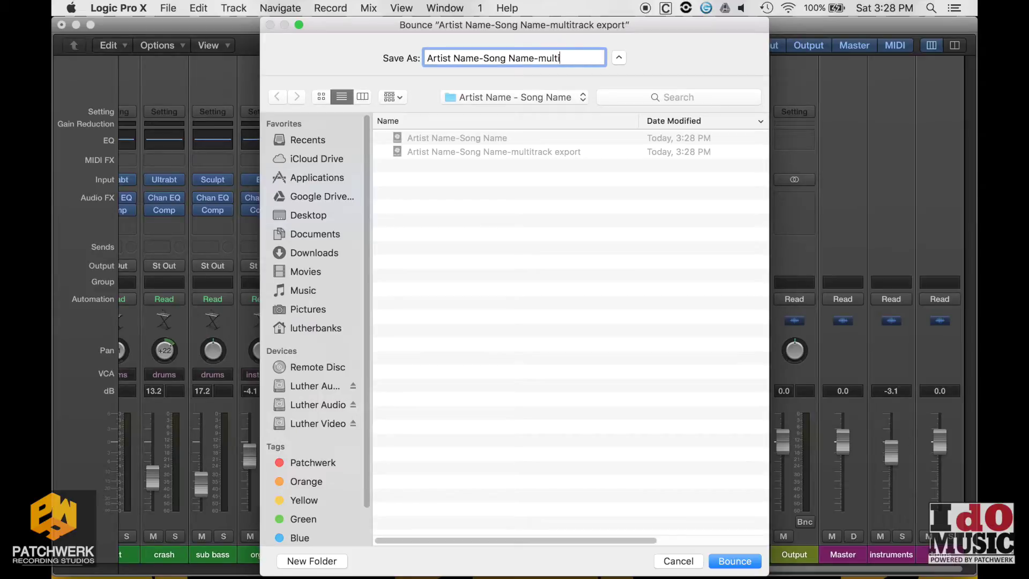
key(BackSpace)
text(reference)
Create a folder named "Artist Name-Song Name-BPM-Mutitrack Files" and bounce the reference mix into it.
click(328, 562)
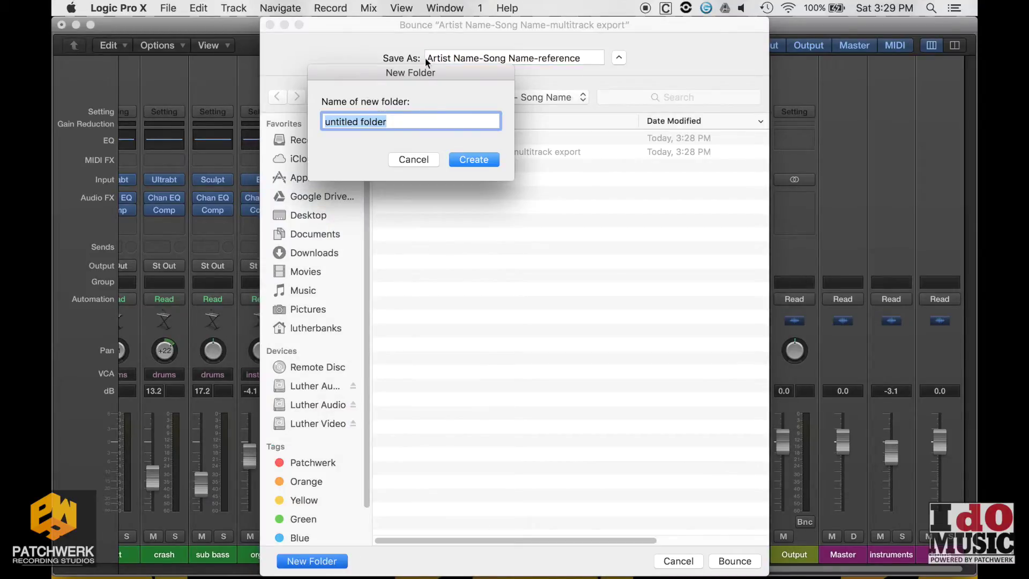
drag(423, 74, 532, 173)
click(503, 220)
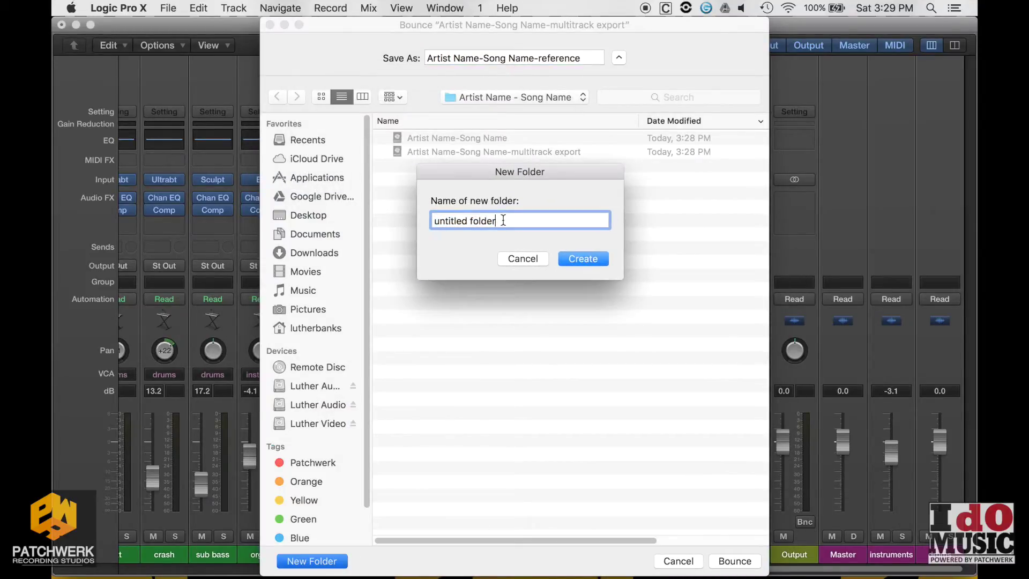
key(BackSpace)
key(BackSpace)
key(BackSpace)
key(BackSpace)
key(BackSpace)
key(BackSpace)
key(BackSpace)
key(BackSpace)
key(BackSpace)
key(BackSpace)
key(BackSpace)
key(BackSpace)
key(BackSpace)
key(BackSpace)
key(BackSpace)
text(Artist Name-Song Name-BPM)
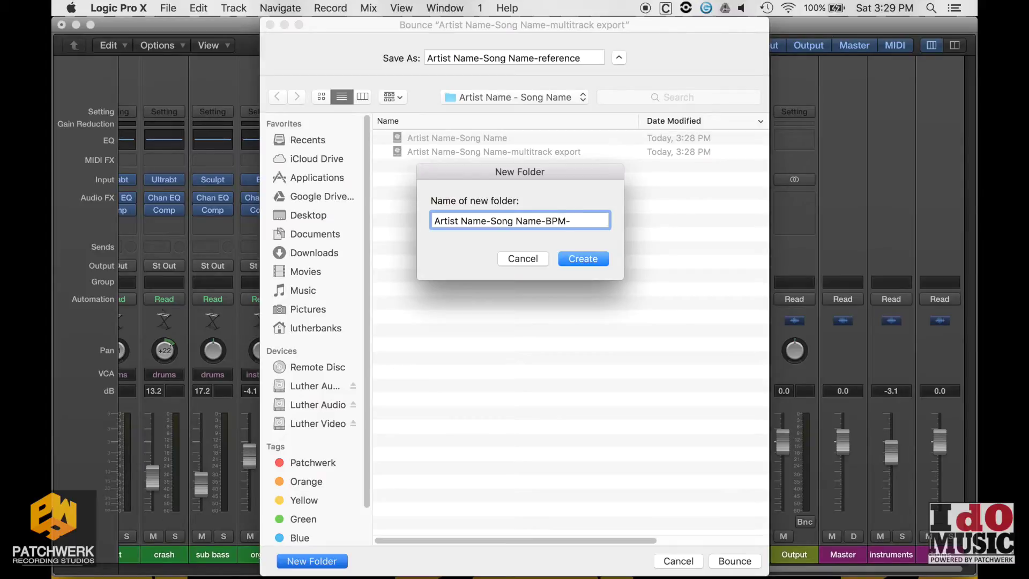
text(-Mutitrack Files)
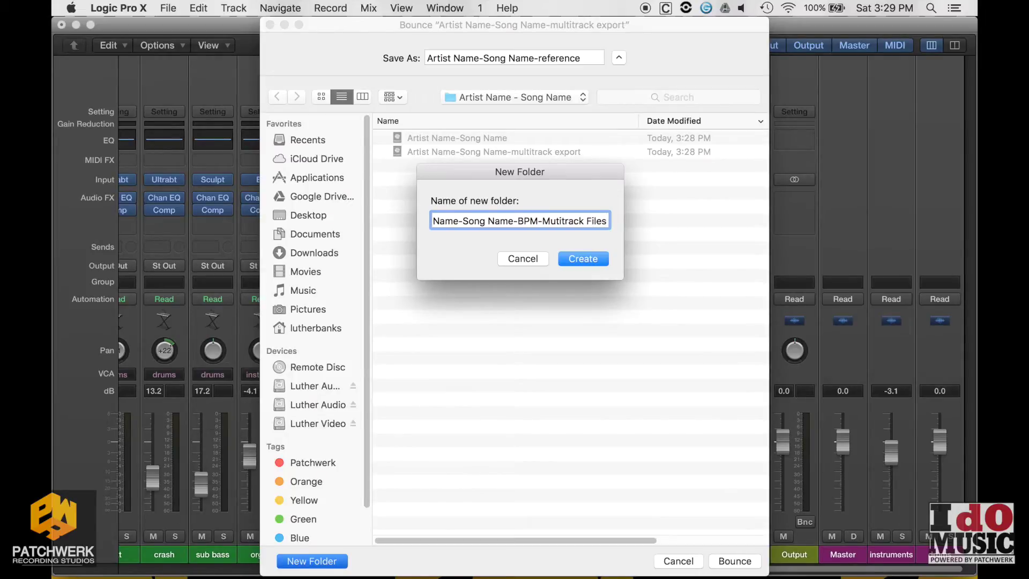
key(Return)
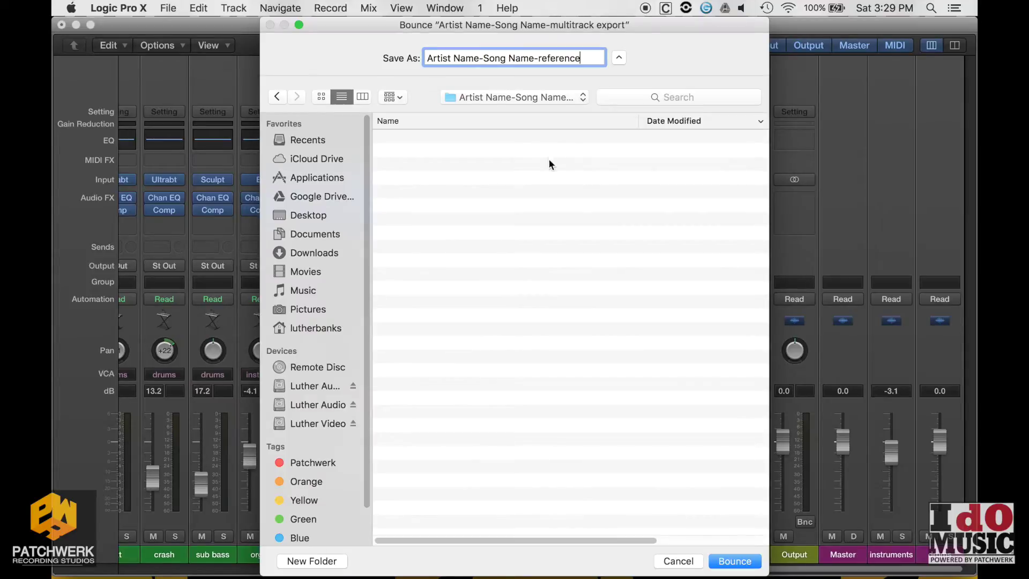
click(735, 561)
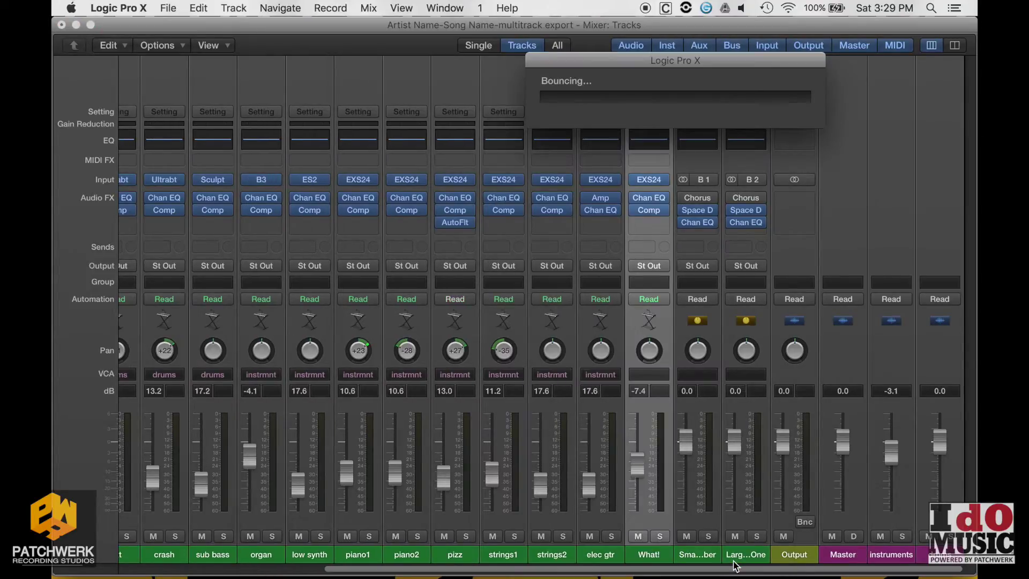
Reorder the elec gtr inserts to put Channel EQ first and Amp third, and bypass that Amp and the pizz track's AutoFlt.
scroll(803, 375, left, 10)
drag(869, 198, 871, 223)
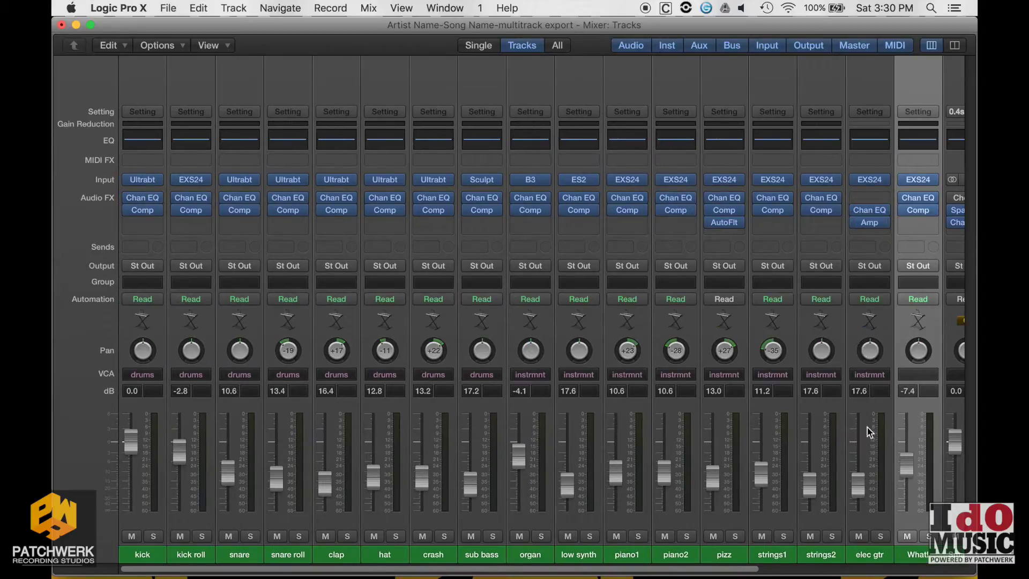
click(871, 209)
drag(871, 212, 869, 198)
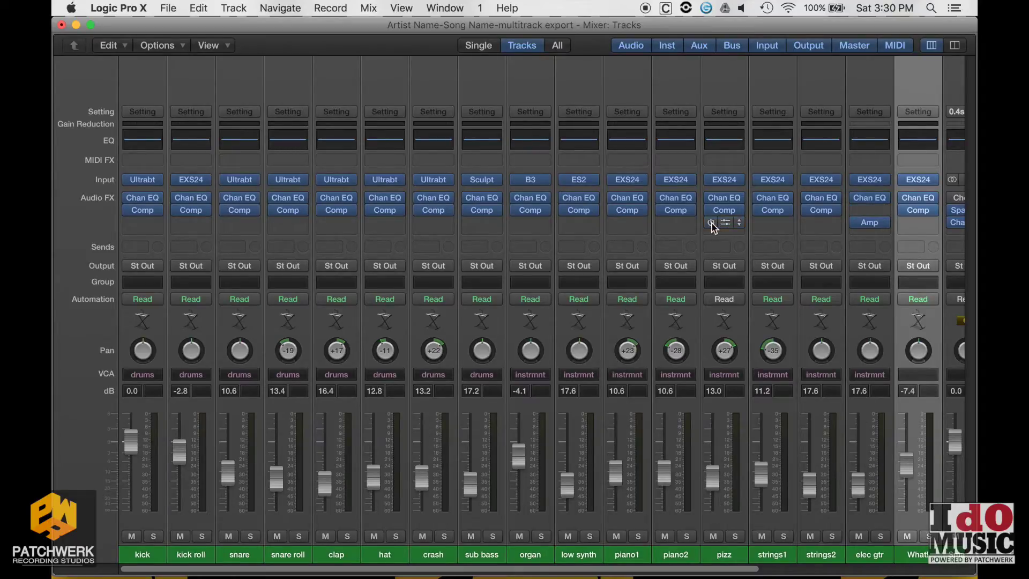
click(851, 558)
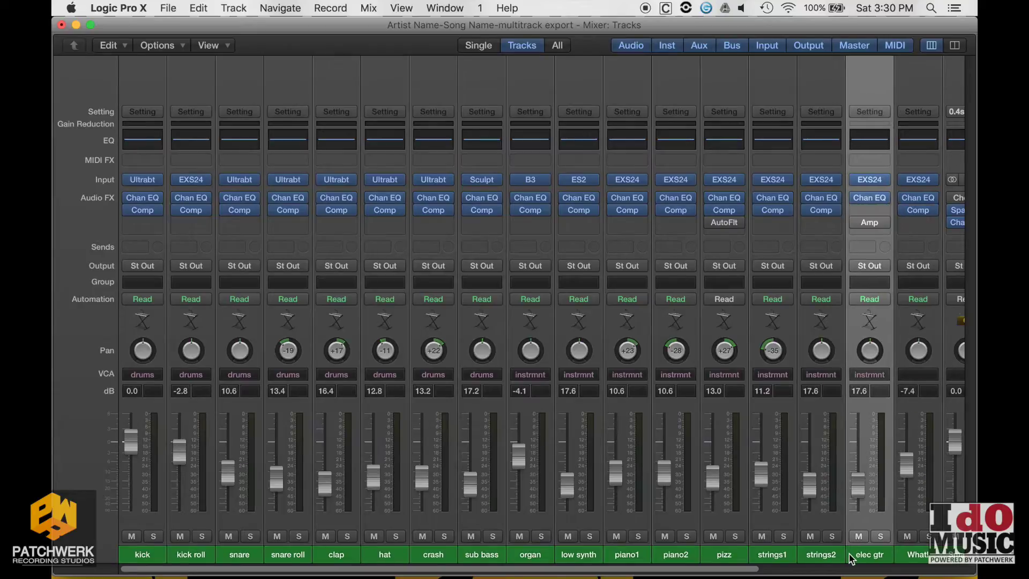
Close the mixer window and delete the empty "What!" track from the track list.
key(super+w)
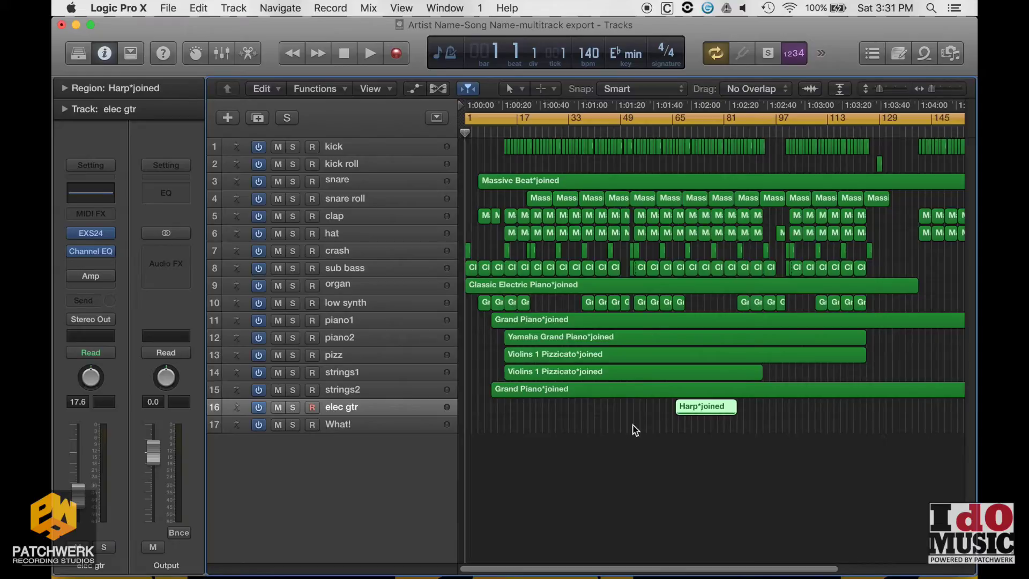
click(354, 424)
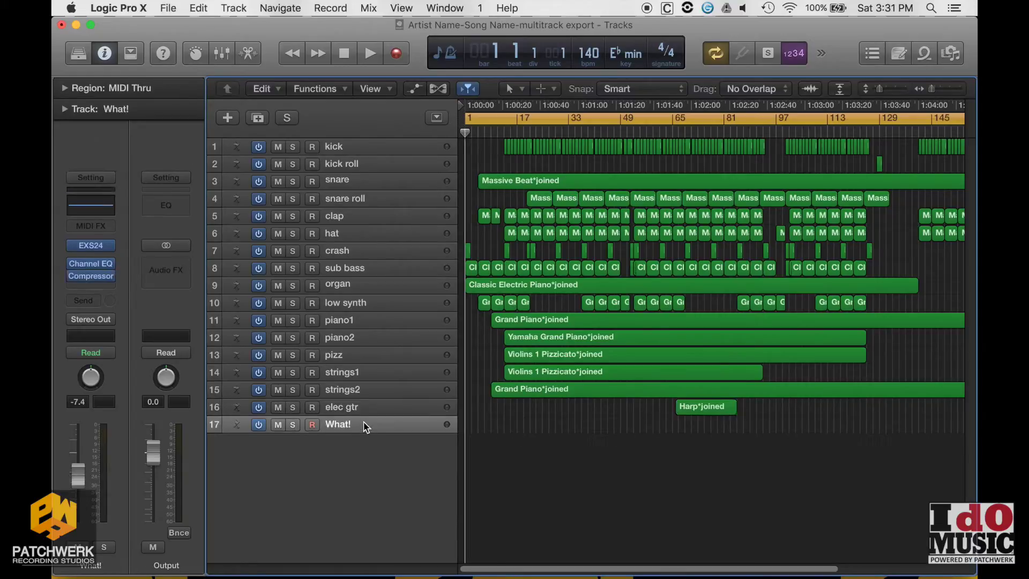
click(236, 11)
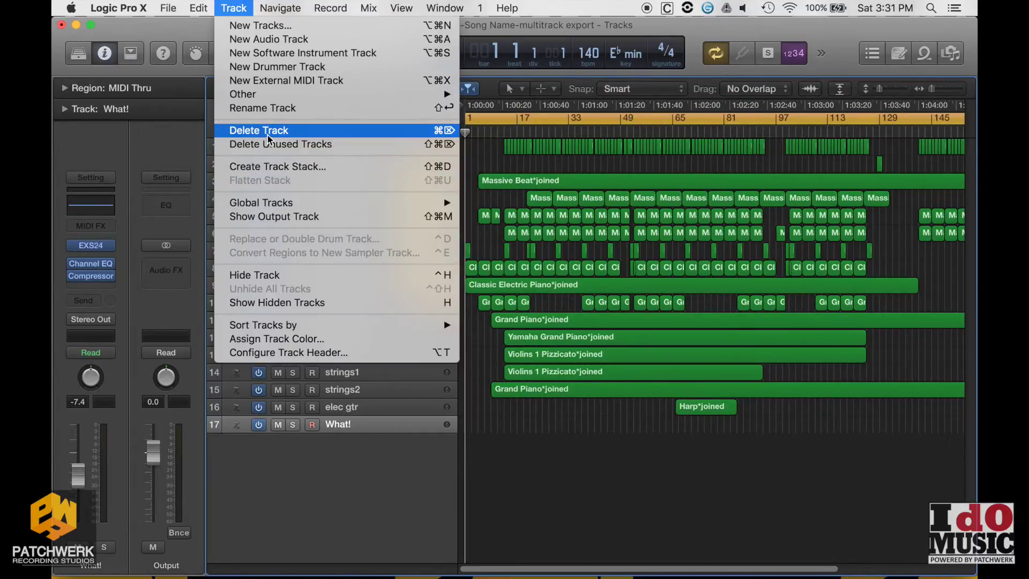
click(268, 135)
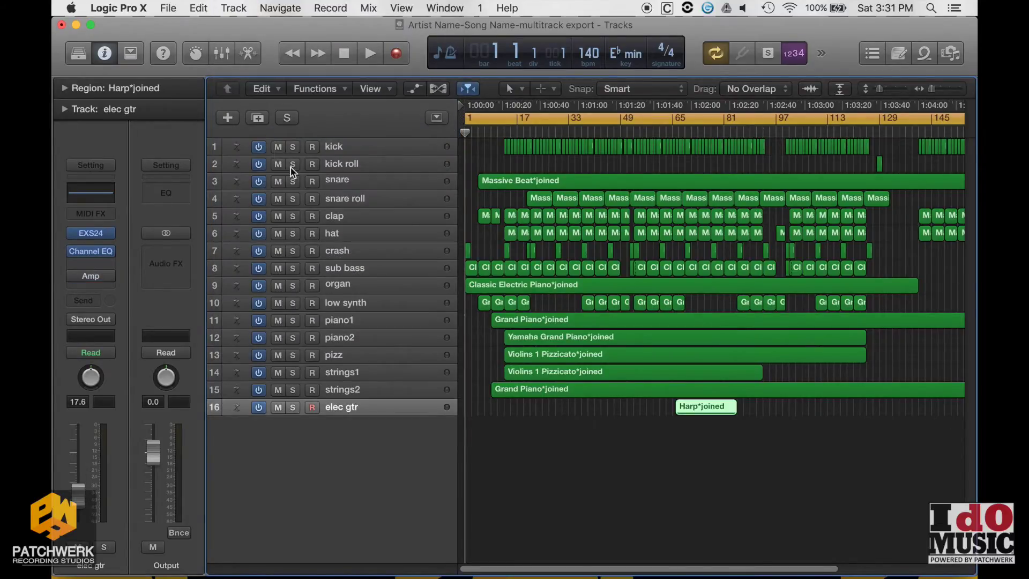
Reopen the mixer, select all channels from kick through elec gtr, and remove their Channel EQ plug-ins.
key(x)
drag(140, 528, 868, 535)
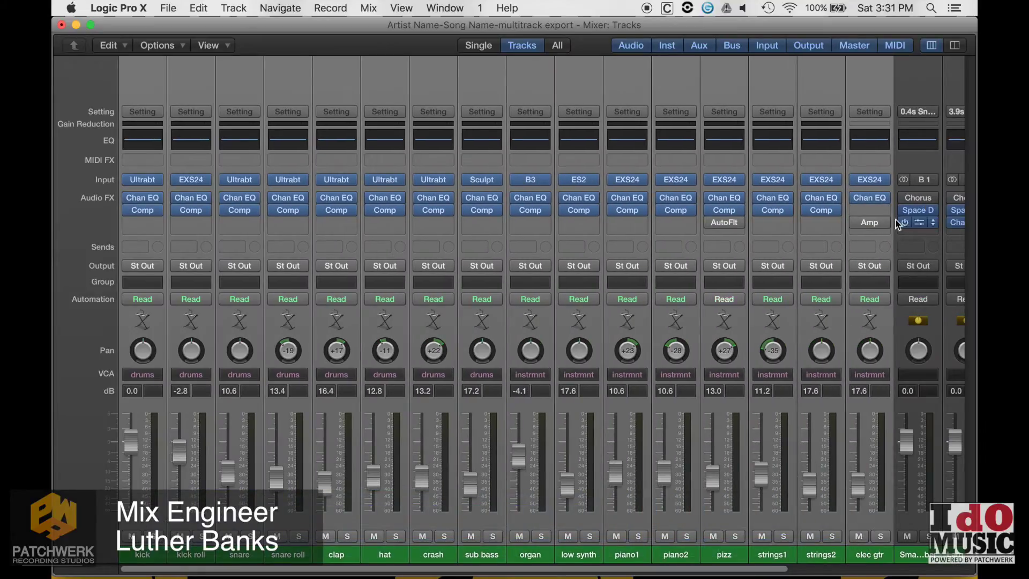
click(884, 201)
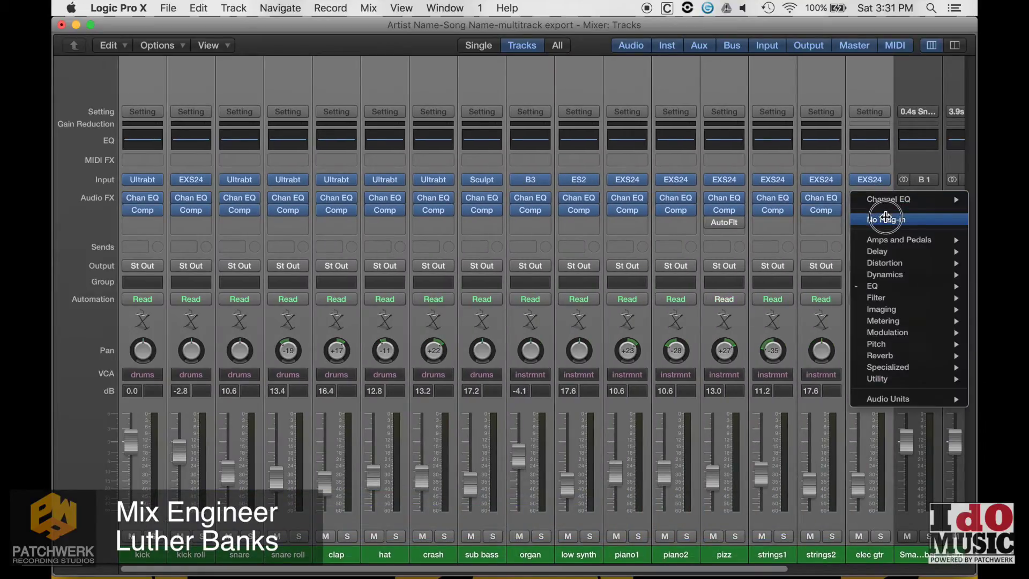
click(886, 219)
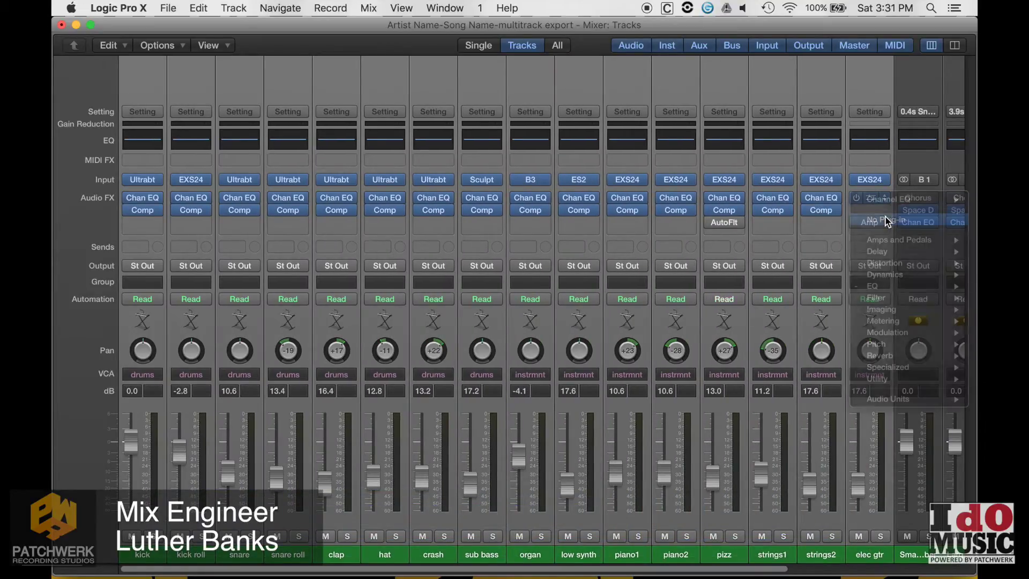
Remove the Compressor plug-ins from the selected instrument channels and set their VCA assignment to No VCA.
click(836, 210)
click(837, 228)
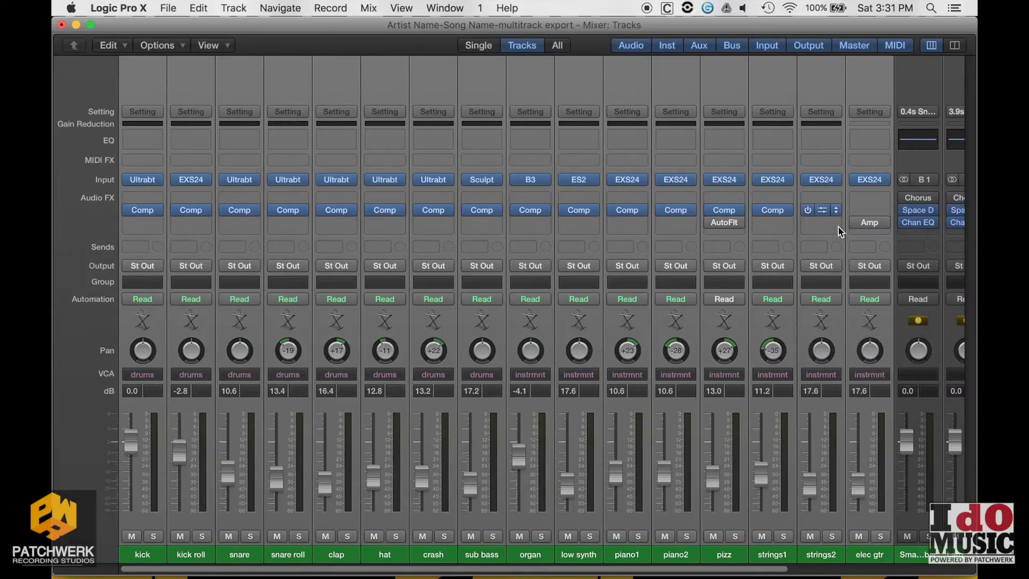
click(871, 374)
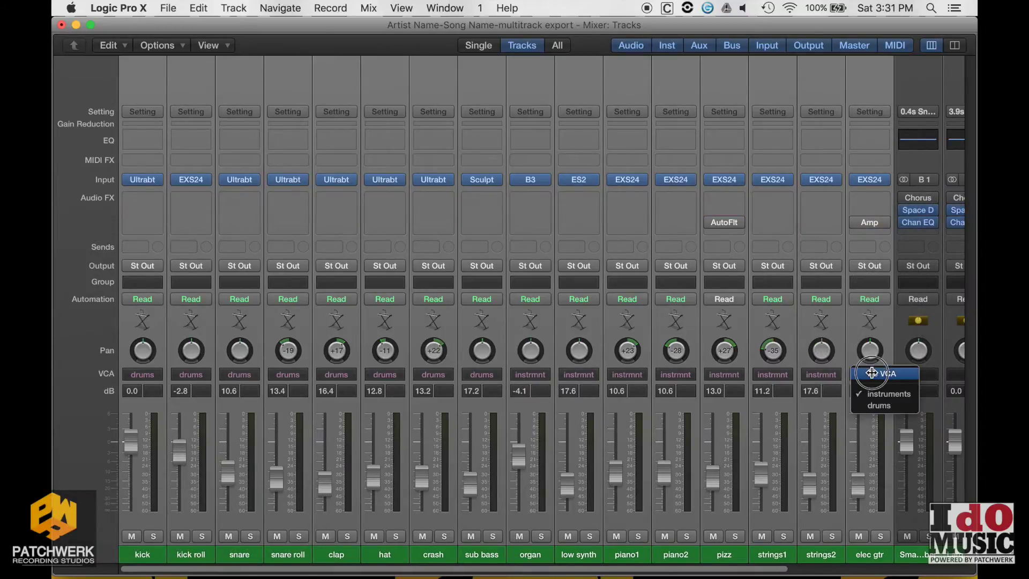
click(871, 372)
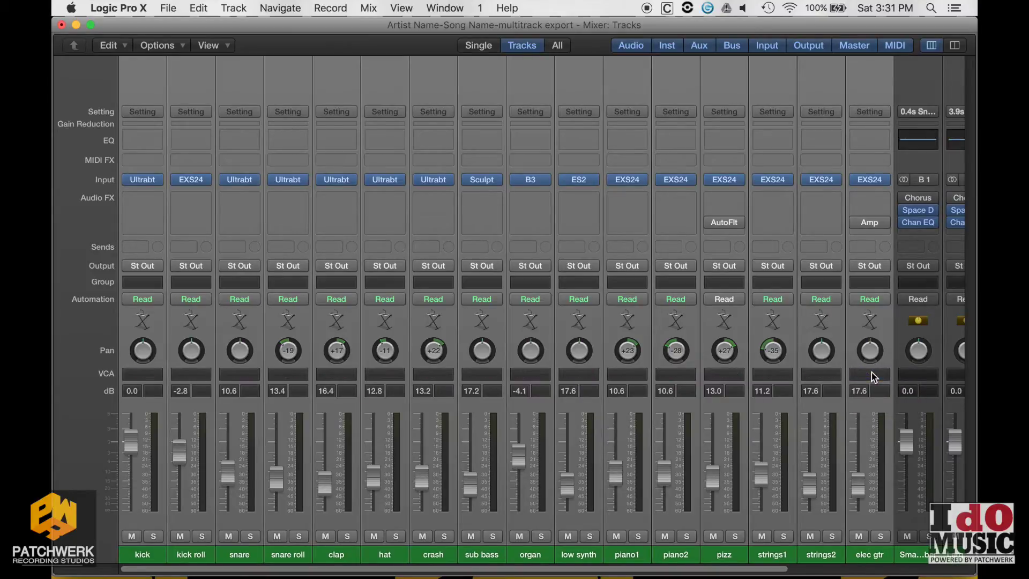
Set the input of the two selected reverb aux channels to No Input.
scroll(784, 399, right, 3)
scroll(782, 397, right, 3)
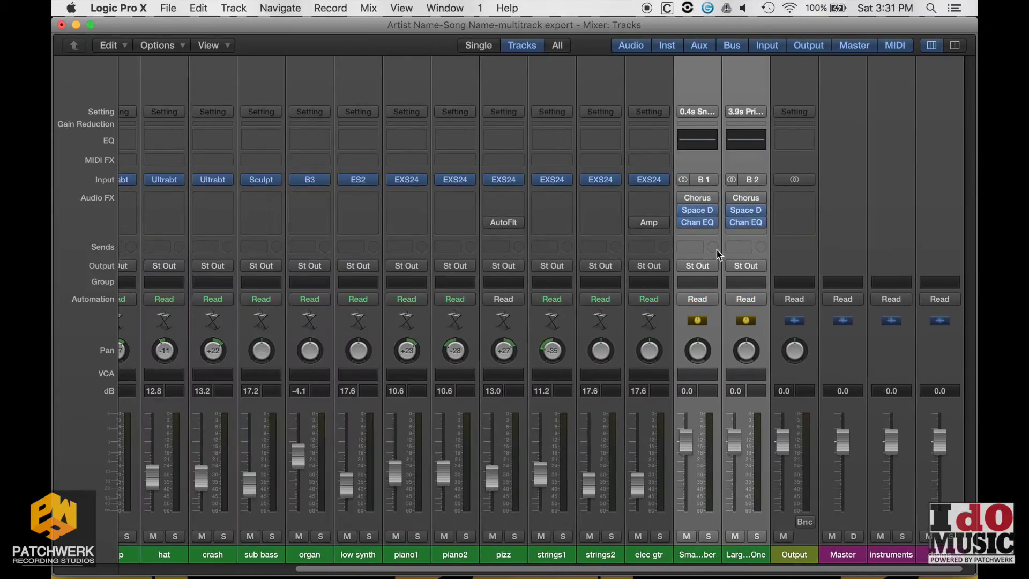
click(705, 179)
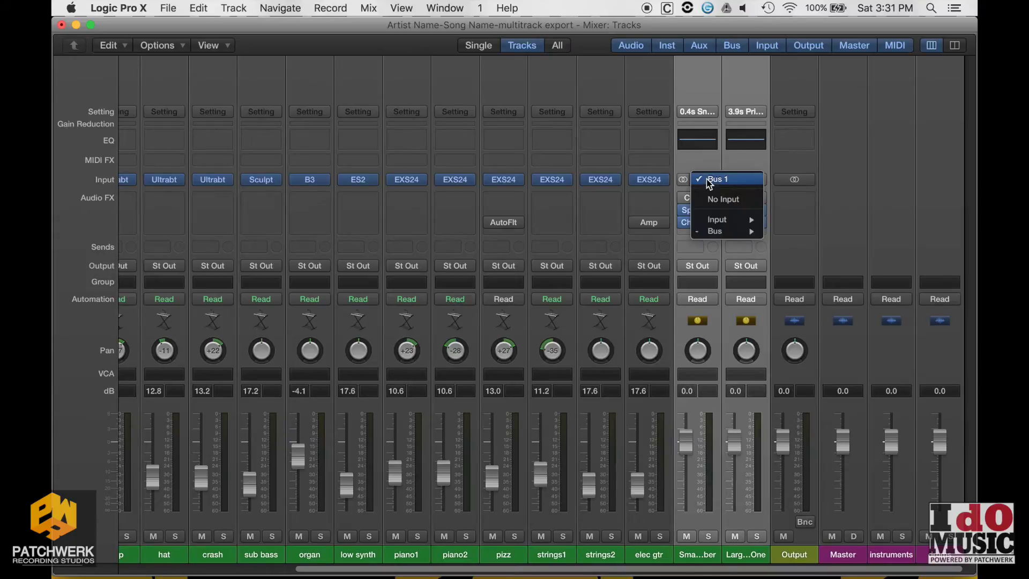
click(706, 201)
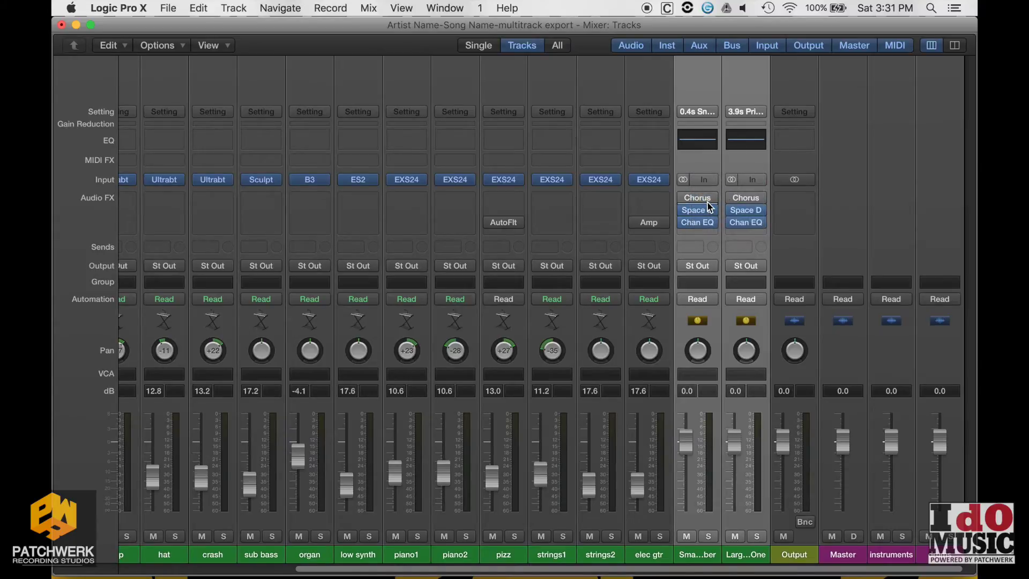
Reset the faders of all instrument channels from kick roll through elec gtr to 0.0 dB and center their pans.
scroll(620, 346, left, 6)
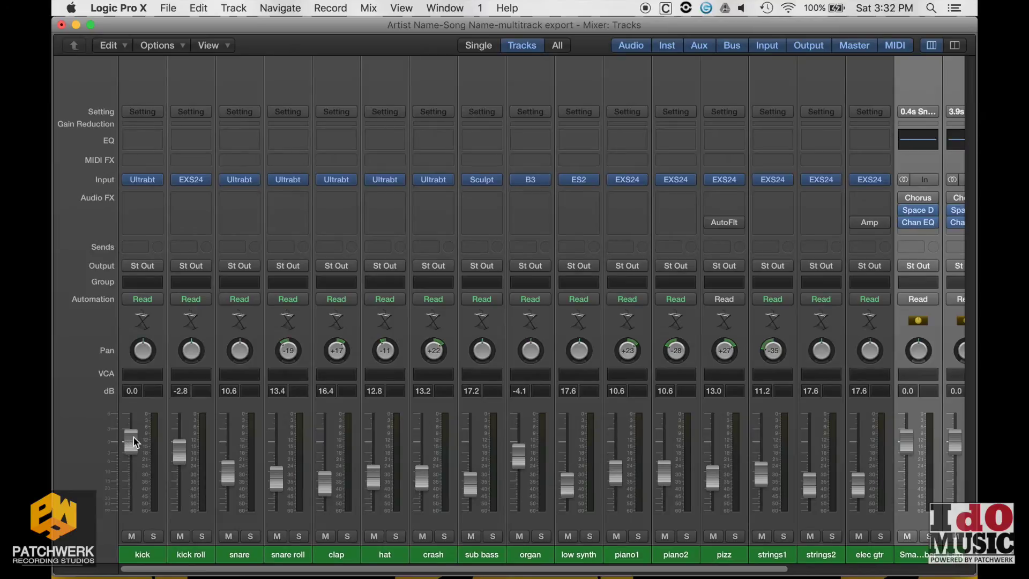
alt+click(176, 446)
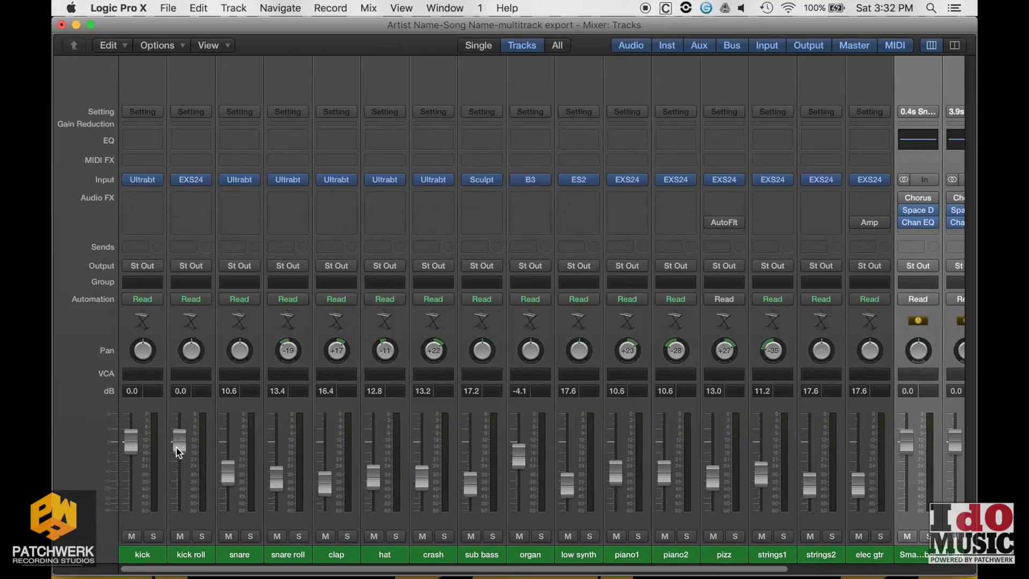
alt+click(226, 471)
alt+click(277, 477)
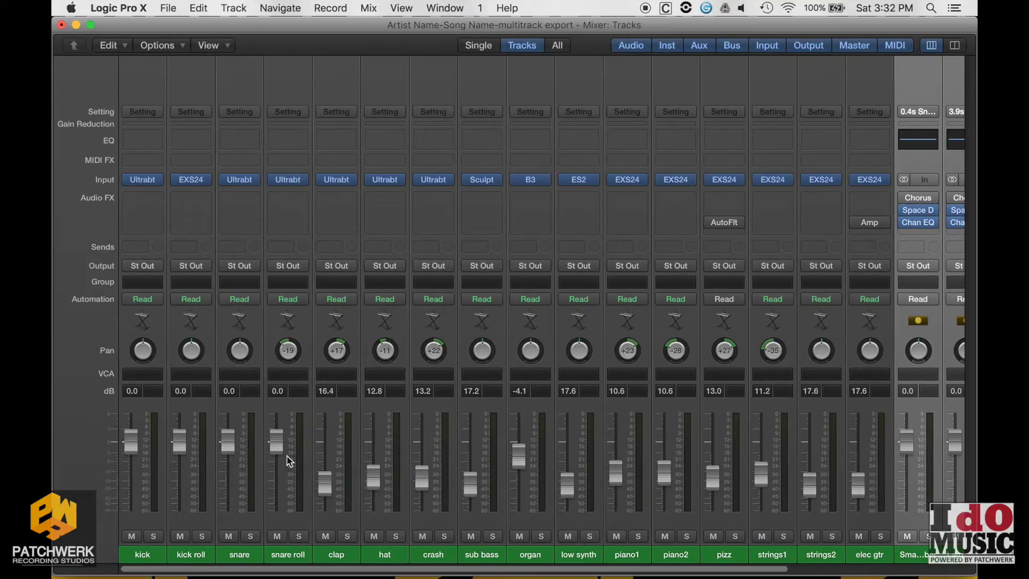
alt+click(288, 357)
alt+click(340, 356)
alt+click(323, 476)
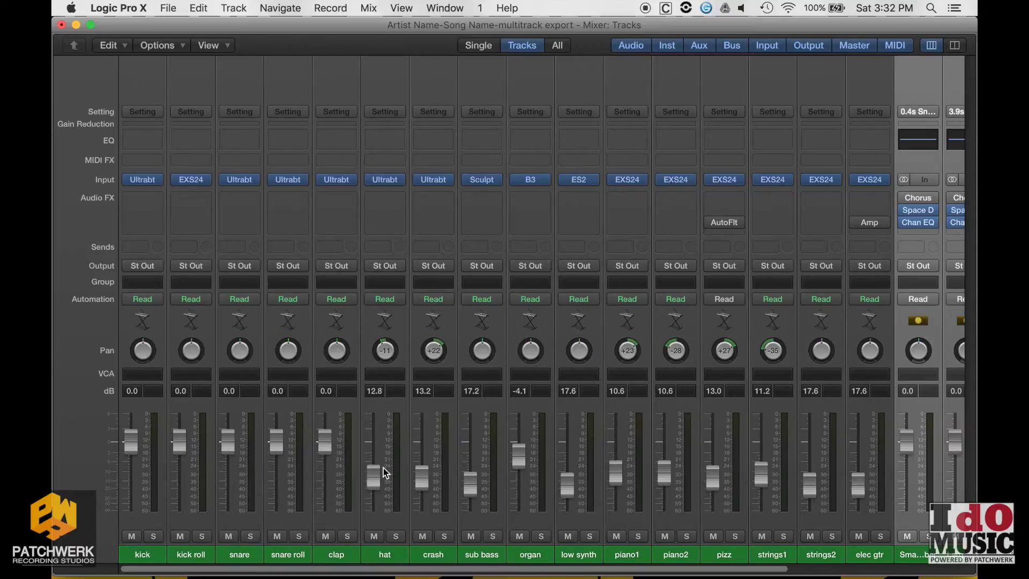
click(373, 474)
alt+click(374, 474)
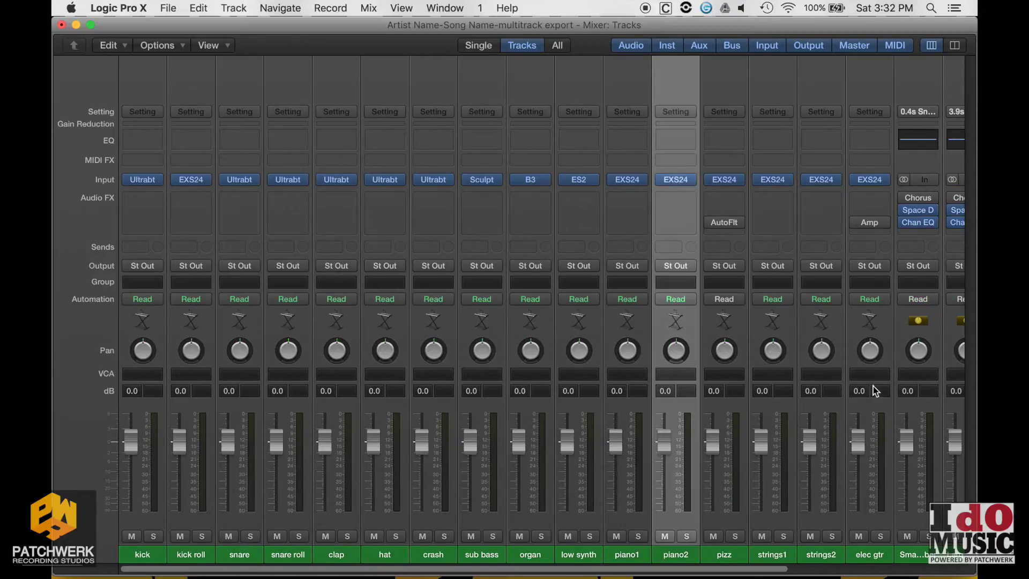
scroll(909, 452, right, 5)
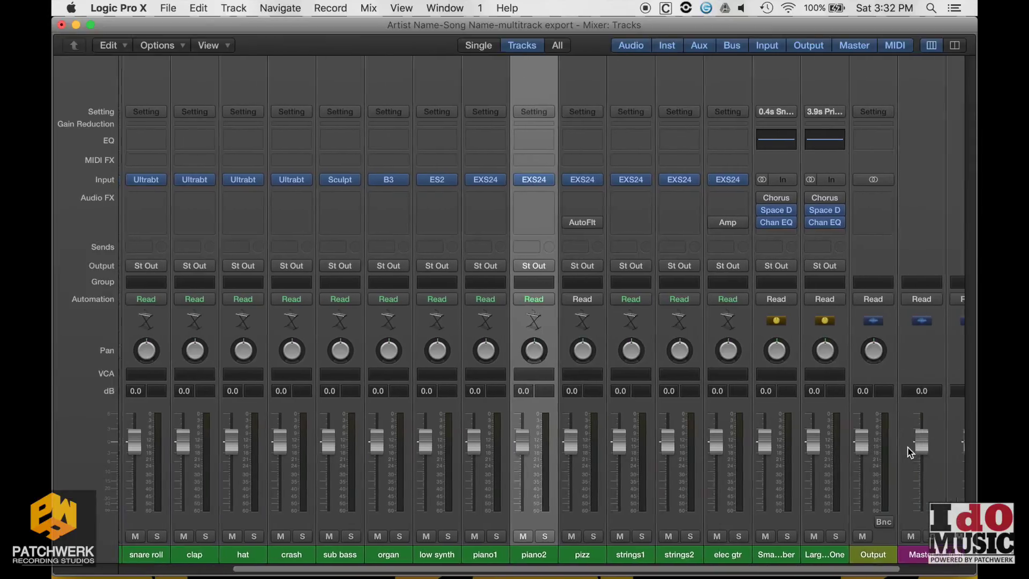
scroll(909, 452, left, 3)
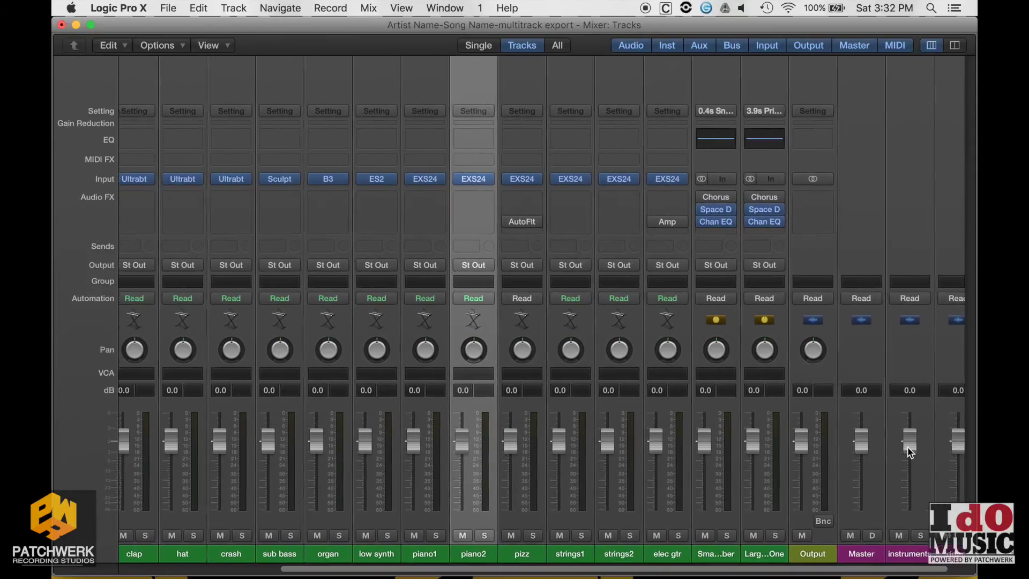
scroll(909, 451, left, 2)
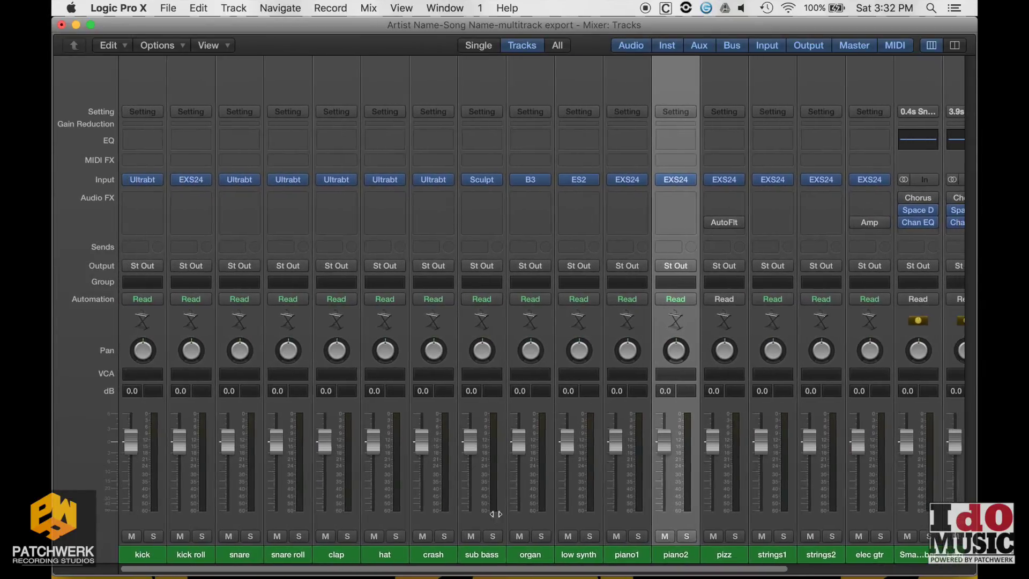
Close the mixer and check the names of the kick and kick roll tracks in the track list.
key(super+w)
click(345, 150)
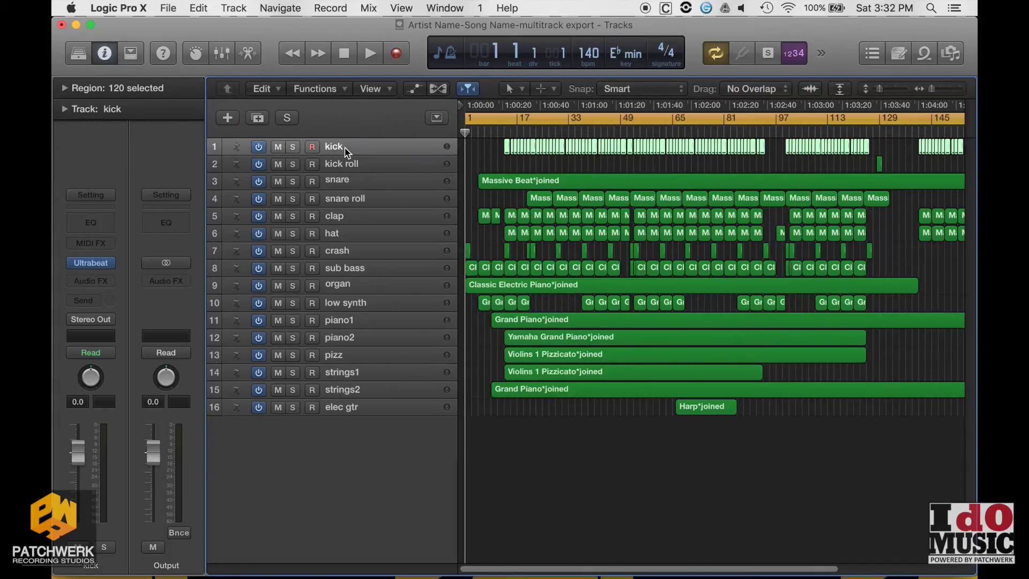
double_click(333, 147)
click(338, 160)
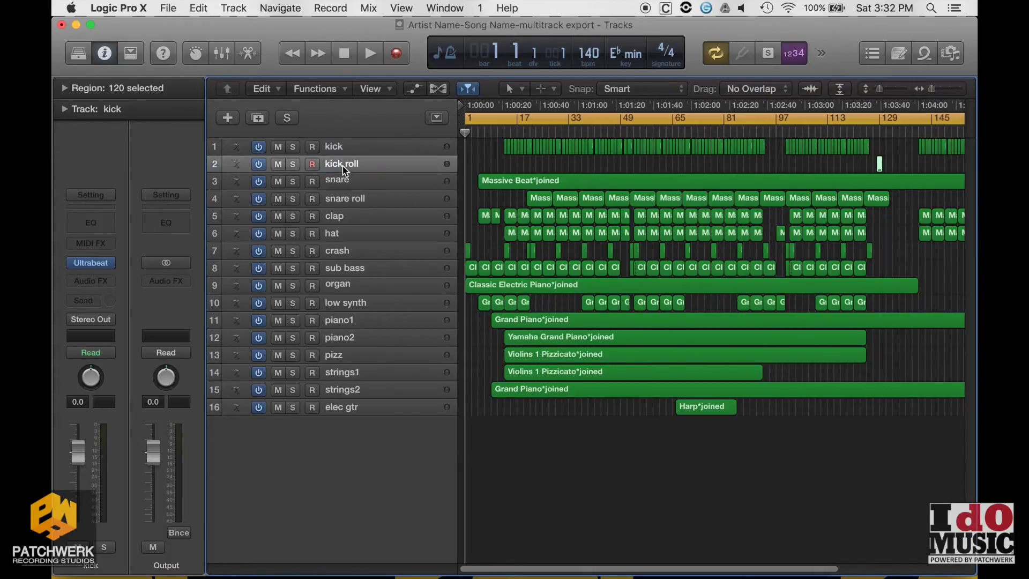
double_click(342, 165)
click(368, 179)
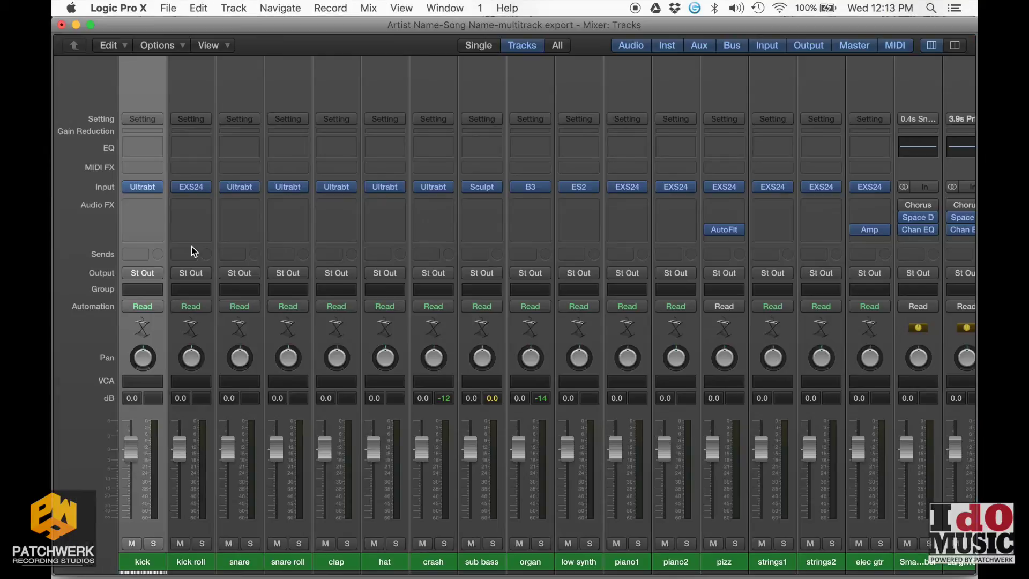
Play the song with the computer's sound muted, lowering the sub bass and low synth faders to -2.0 dB and clearing the low synth peak.
key(XF86AudioMute)
key(space)
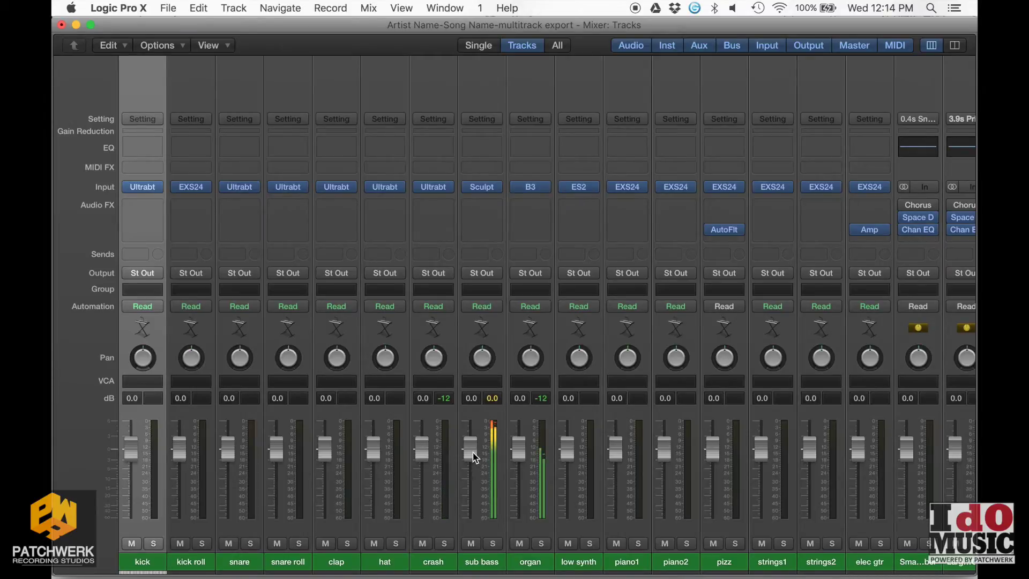
drag(472, 453, 473, 469)
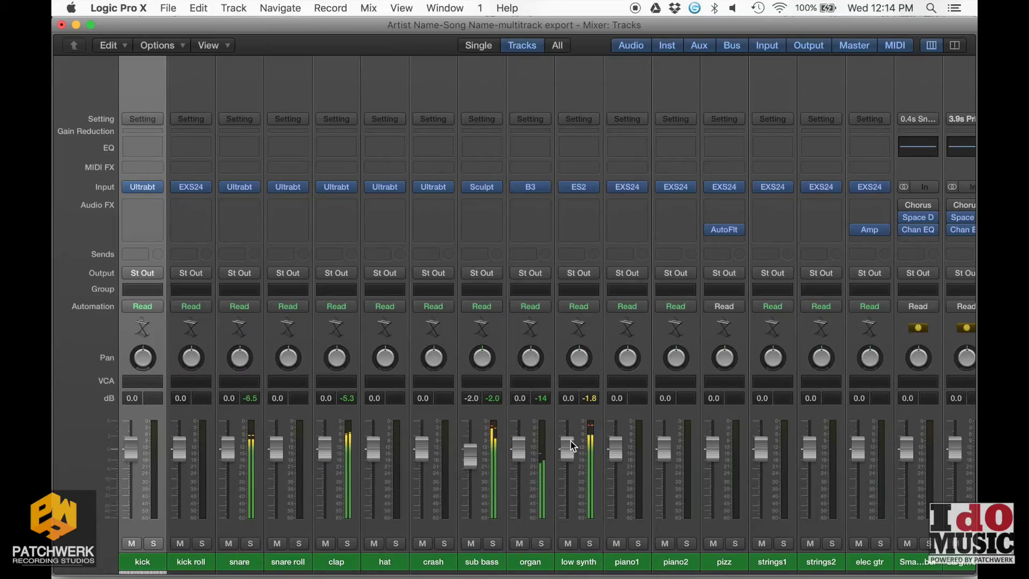
drag(569, 443, 571, 457)
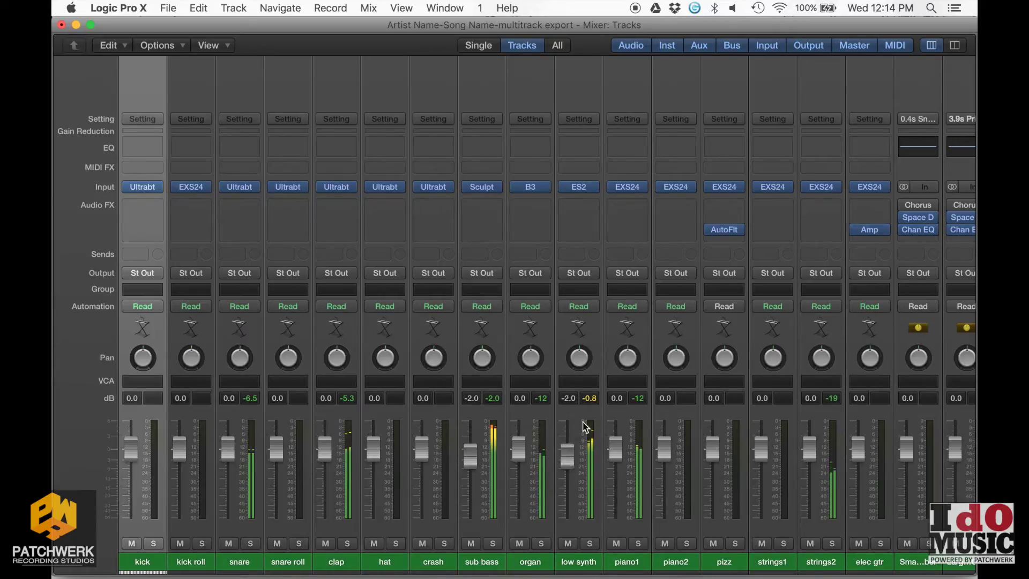
click(591, 401)
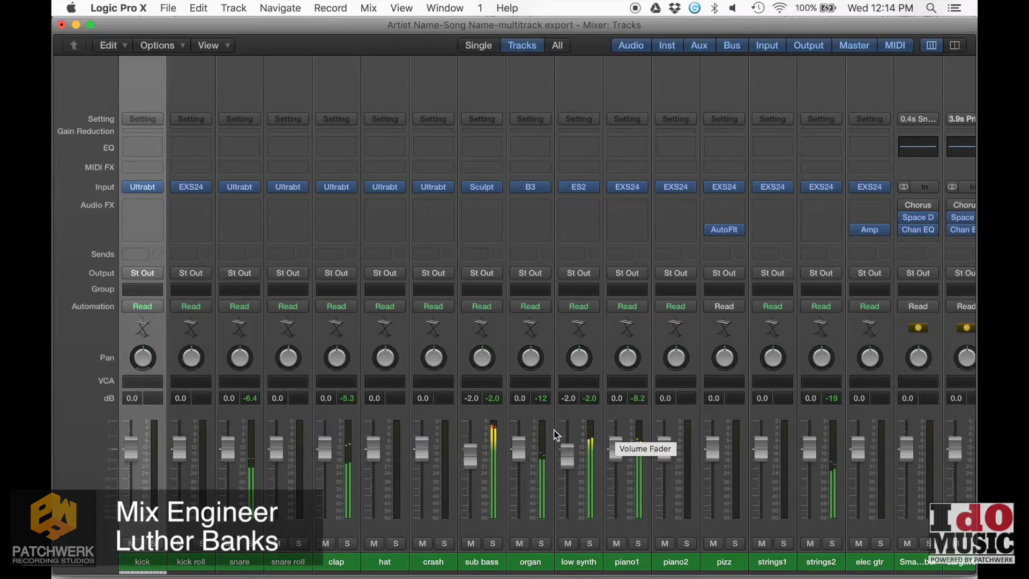
Select all regions in the project and open the export settings for the 16 tracks as audio files.
scroll(487, 450, right, 5)
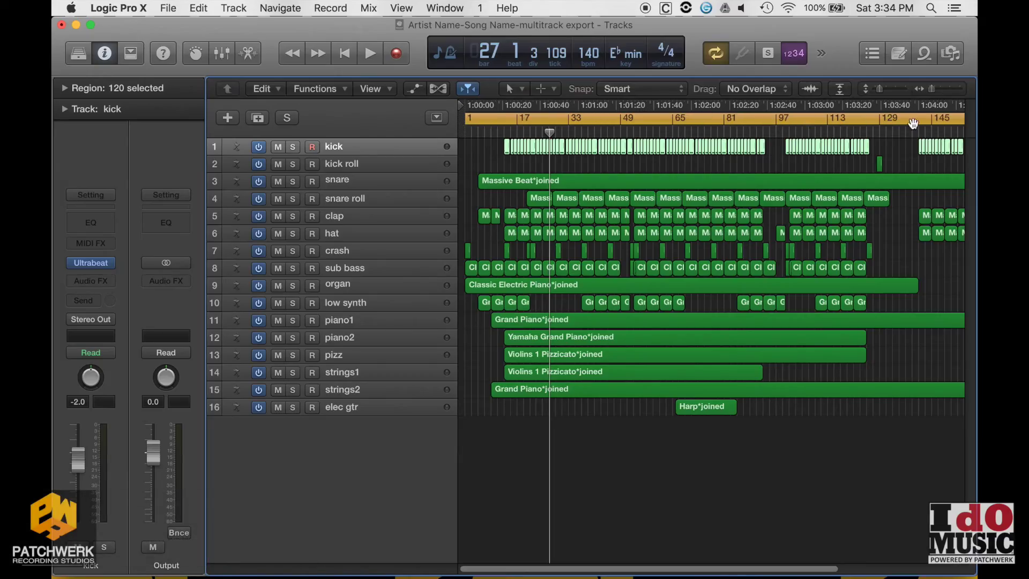
scroll(939, 123, right, 5)
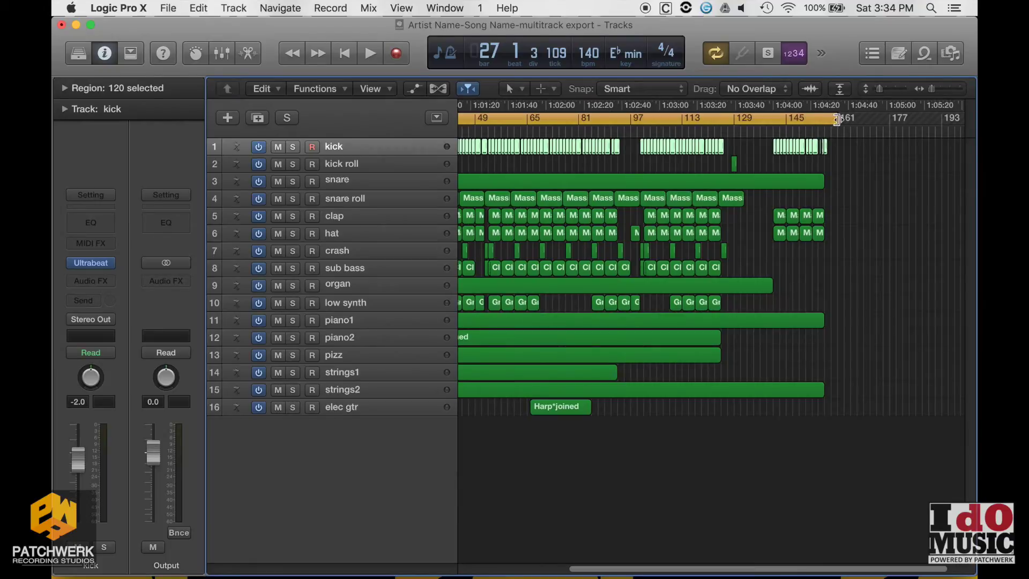
scroll(829, 118, left, 5)
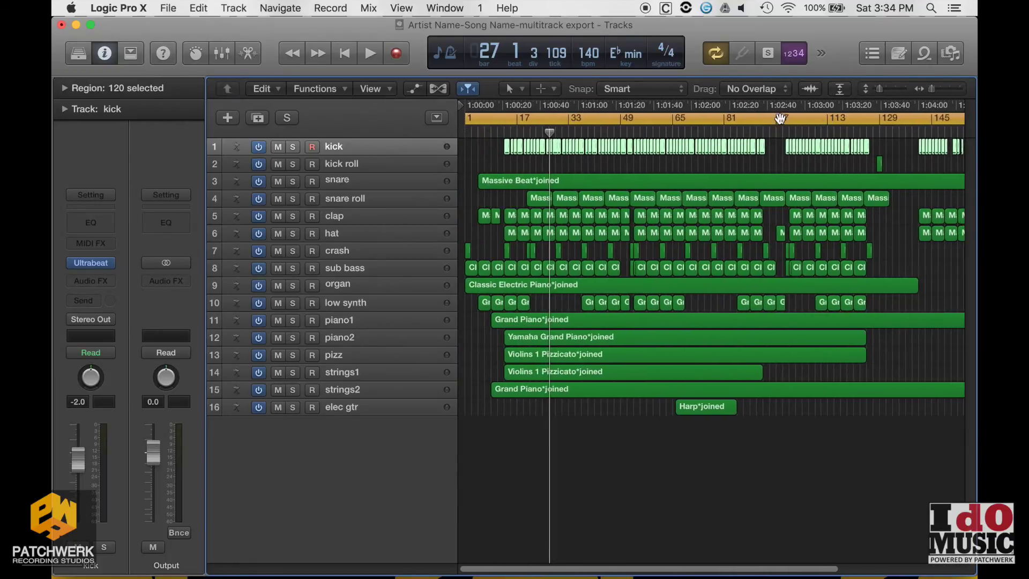
key(super+a)
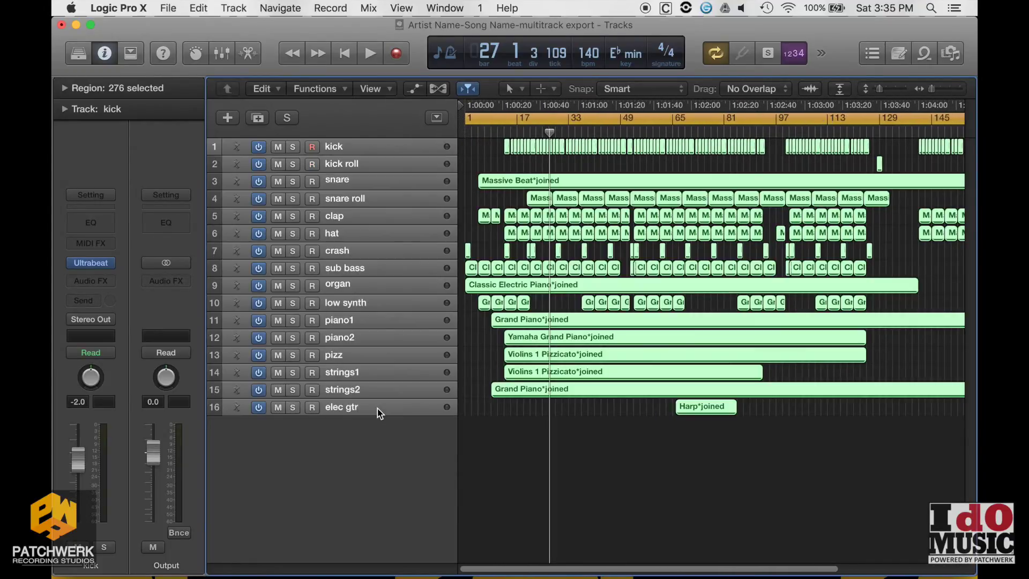
click(170, 6)
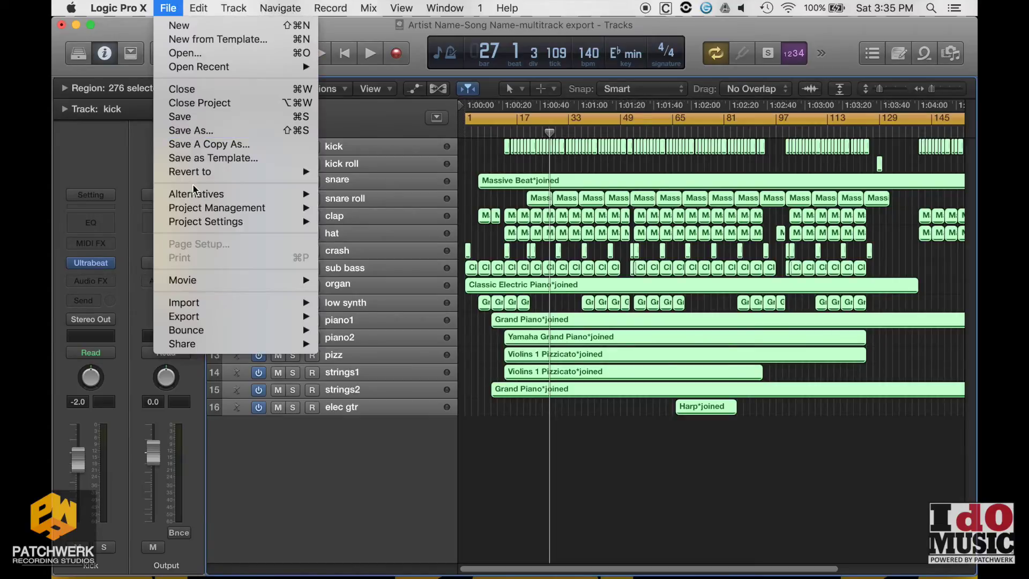
mouse_move(206, 329)
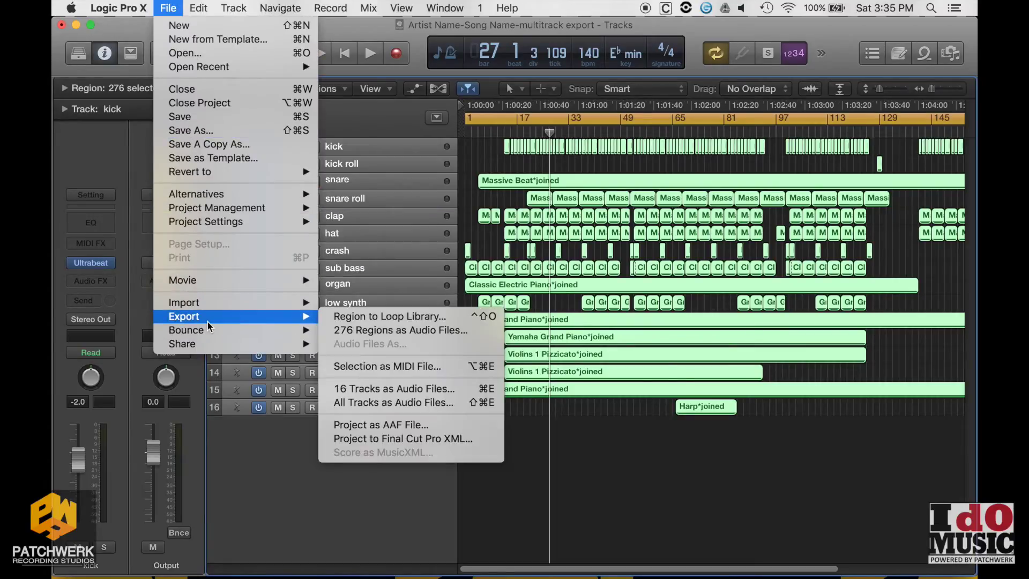
click(367, 389)
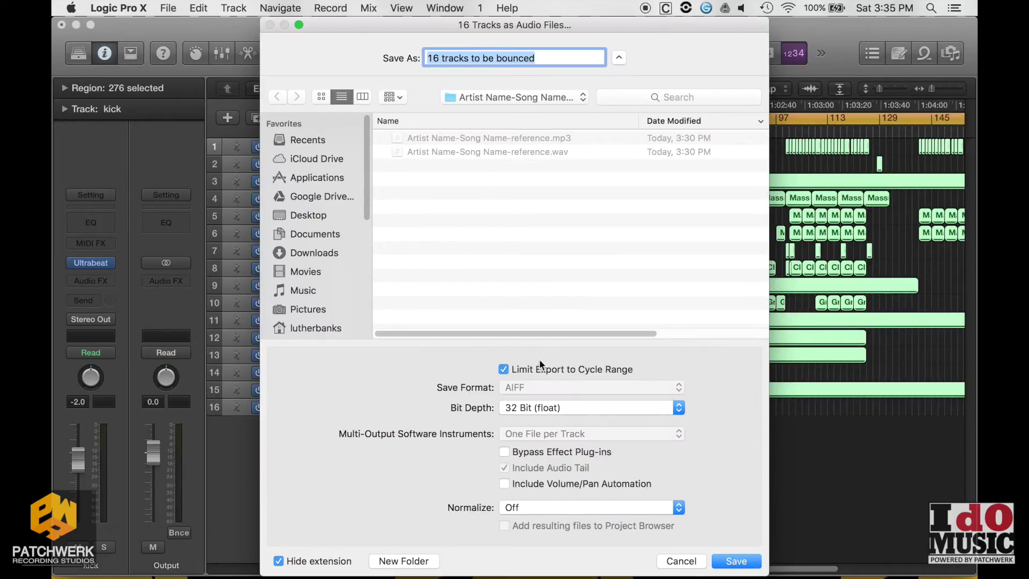
Choose the "Artist Name-Song Name-BPM-Mutitrack Files" folder as destination and export the 16 tracks, limited to the cycle range at 32 Bit (float).
click(554, 98)
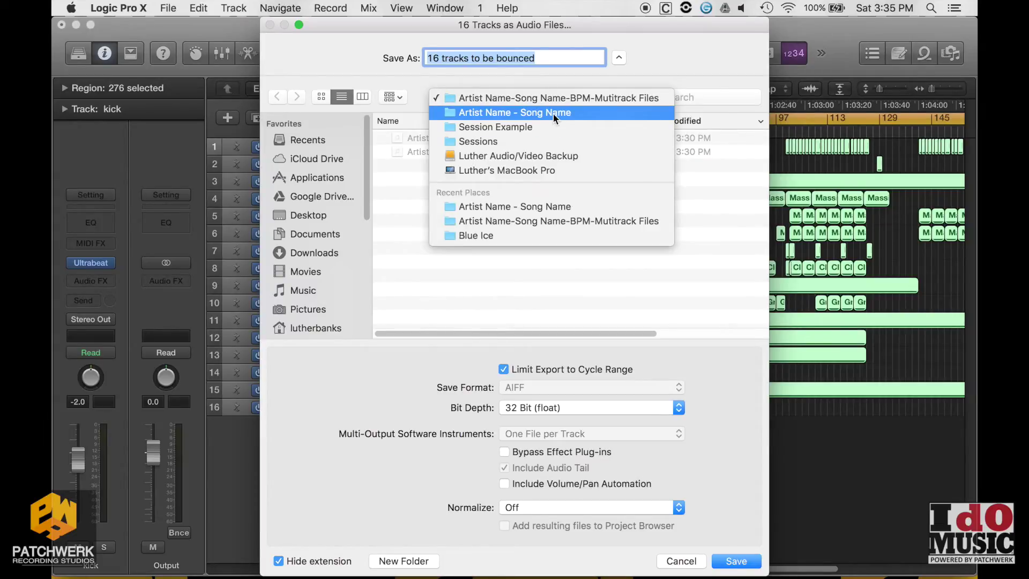
click(553, 113)
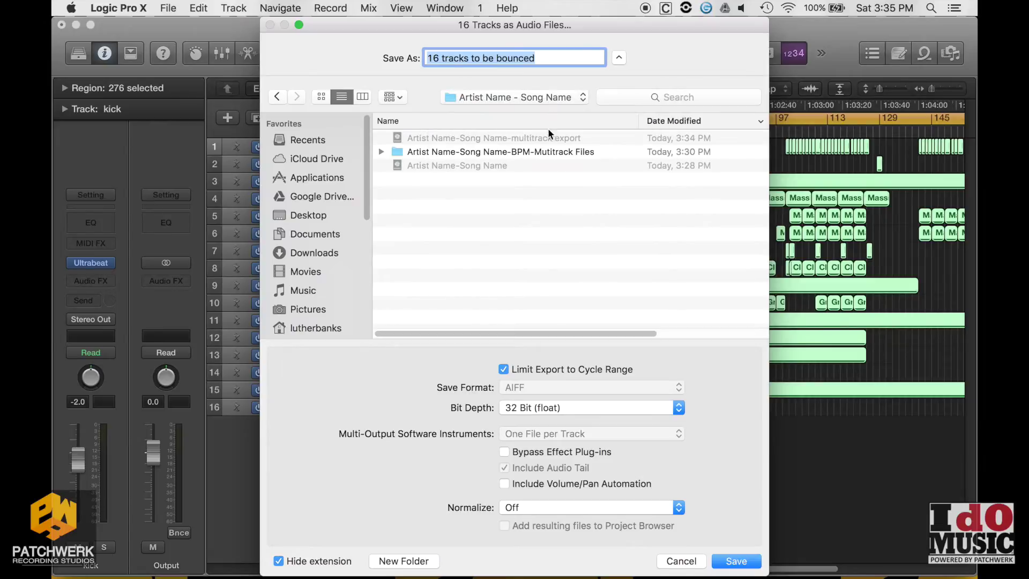
click(471, 151)
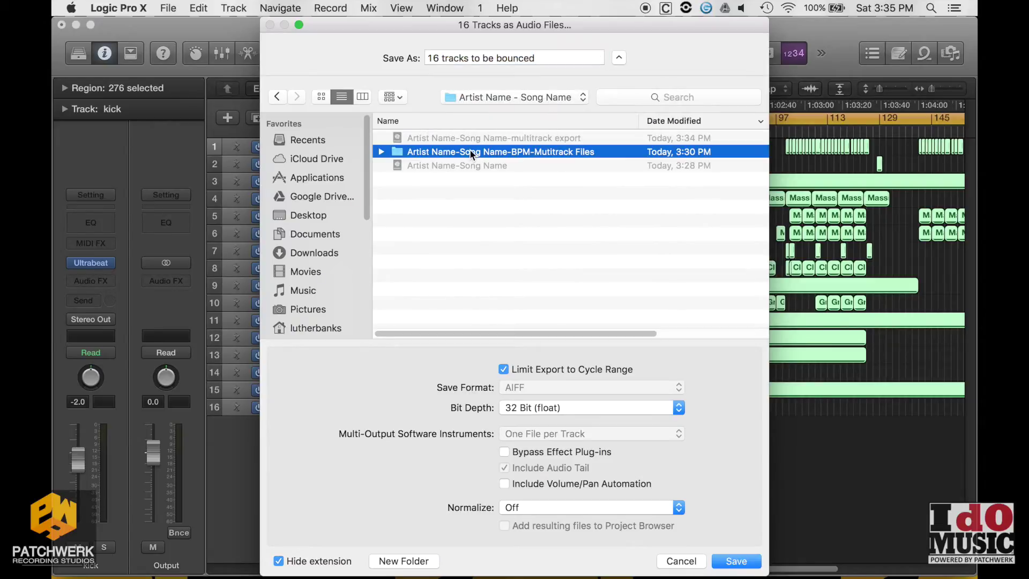
double_click(397, 150)
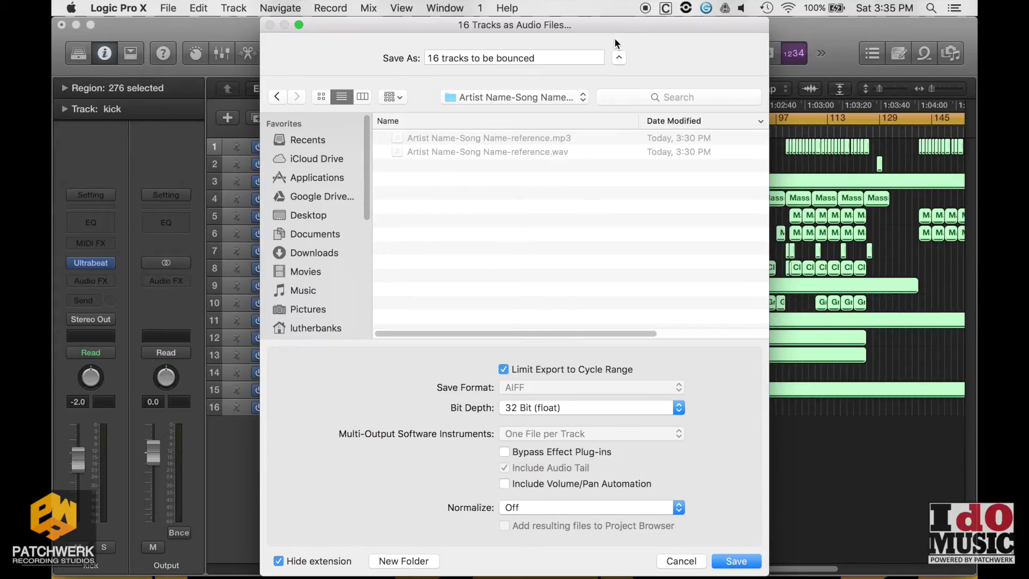
mouse_move(609, 27)
mouse_down()
mouse_move(609, 98)
mouse_move(614, 13)
mouse_up()
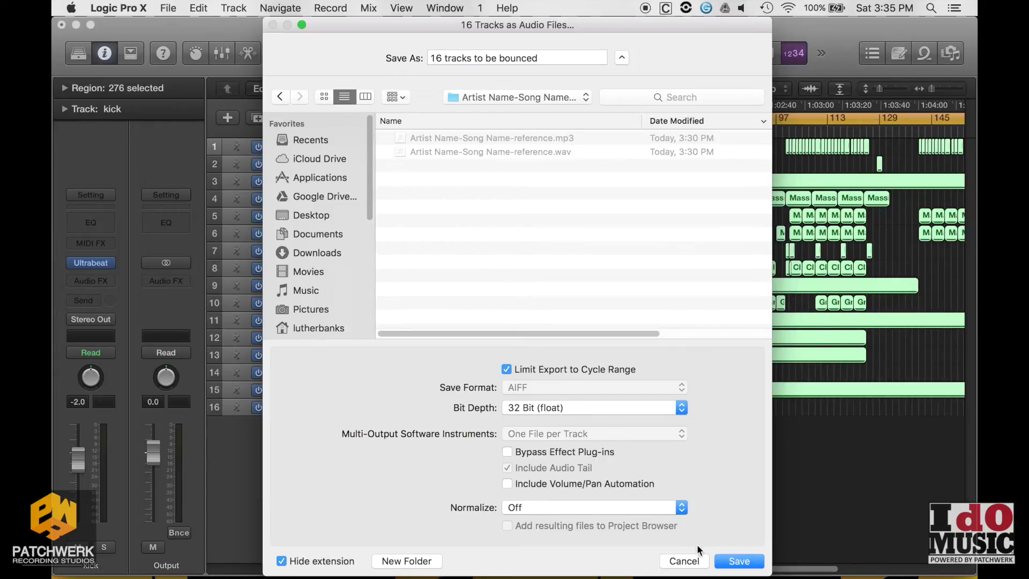
click(730, 561)
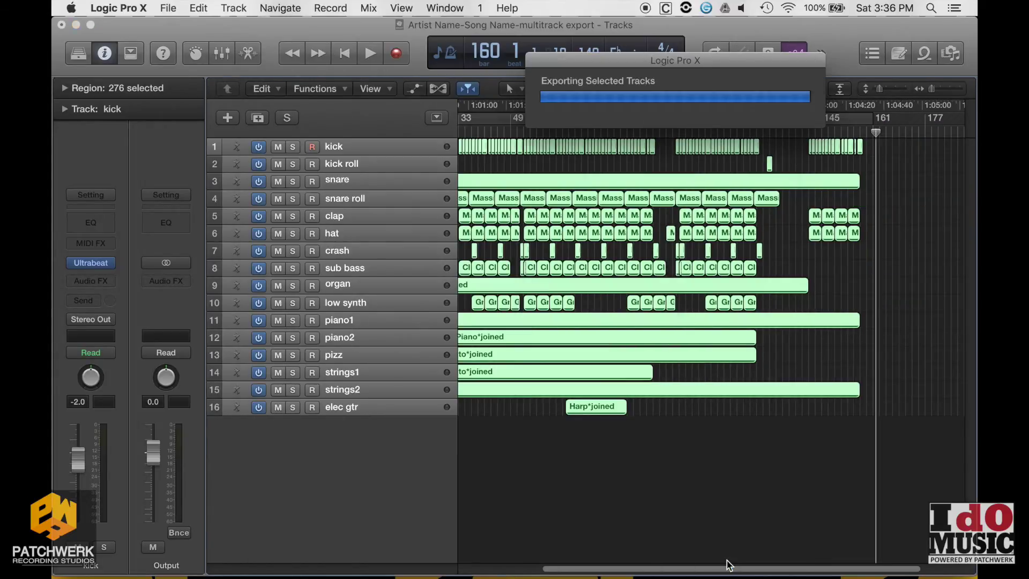
Re-enable AutoFlt on the pizz channel and Amp on the elec gtr channel in the mixer, and close the mixer.
key(super+2)
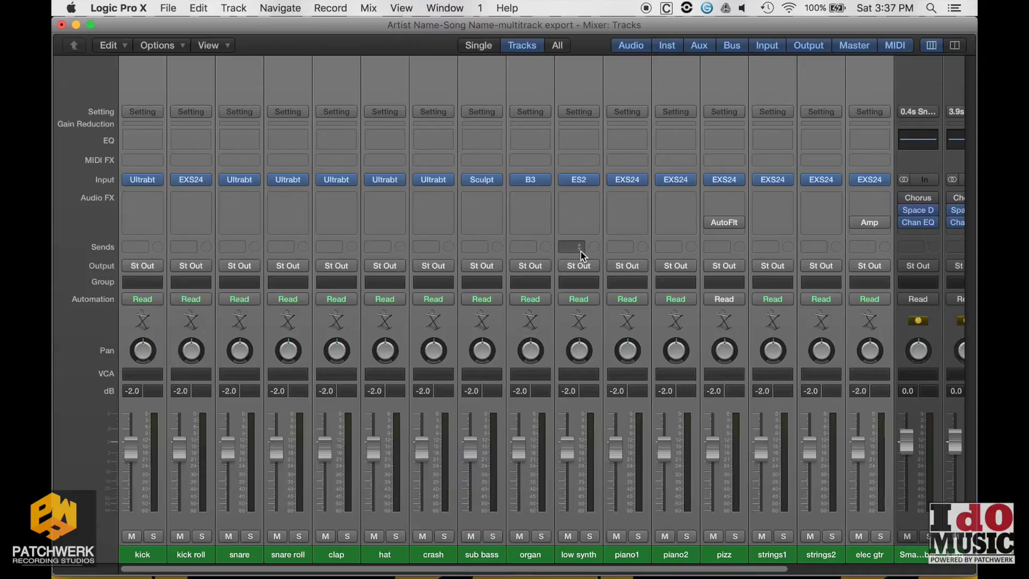
click(727, 560)
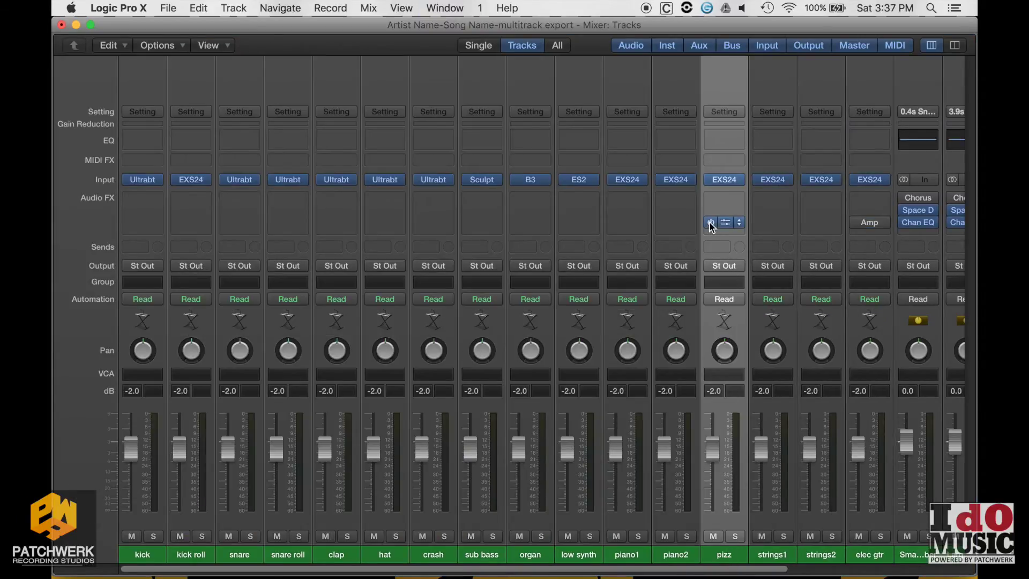
click(865, 557)
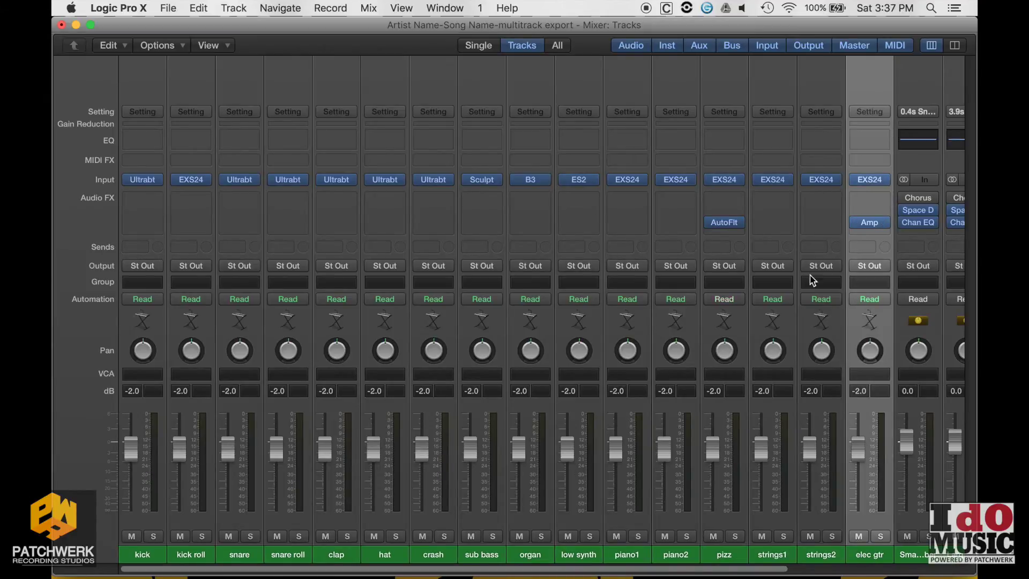
key(super+w)
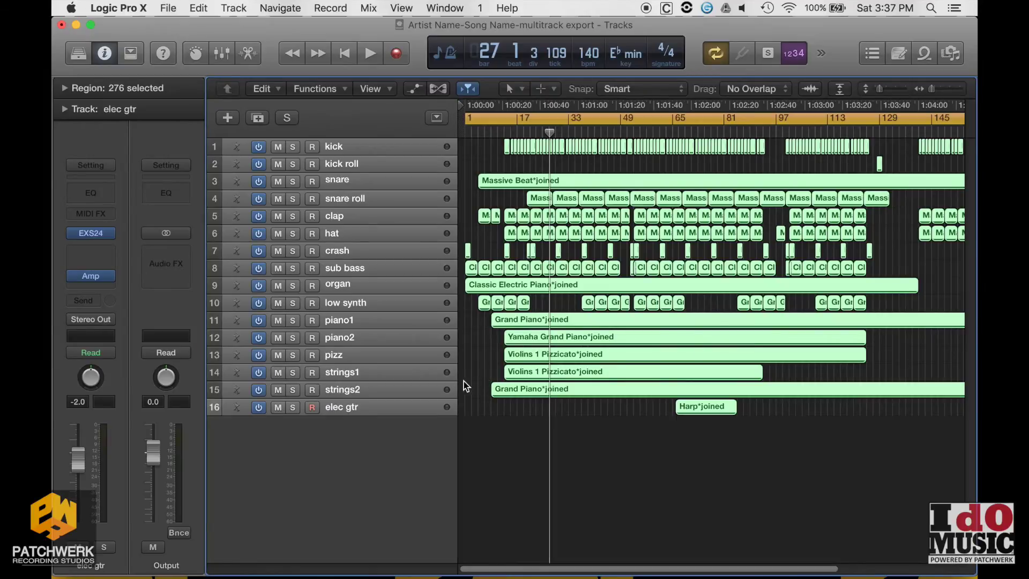
Export the pizz track as a single audio file named "pizz-with plug-in" into the multitrack files folder.
click(407, 355)
click(167, 9)
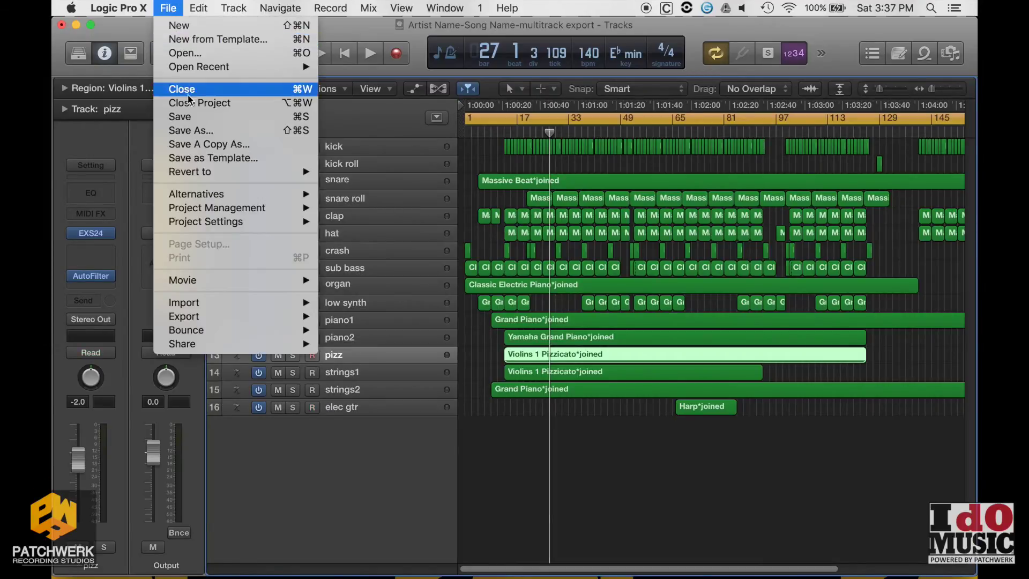
mouse_move(215, 318)
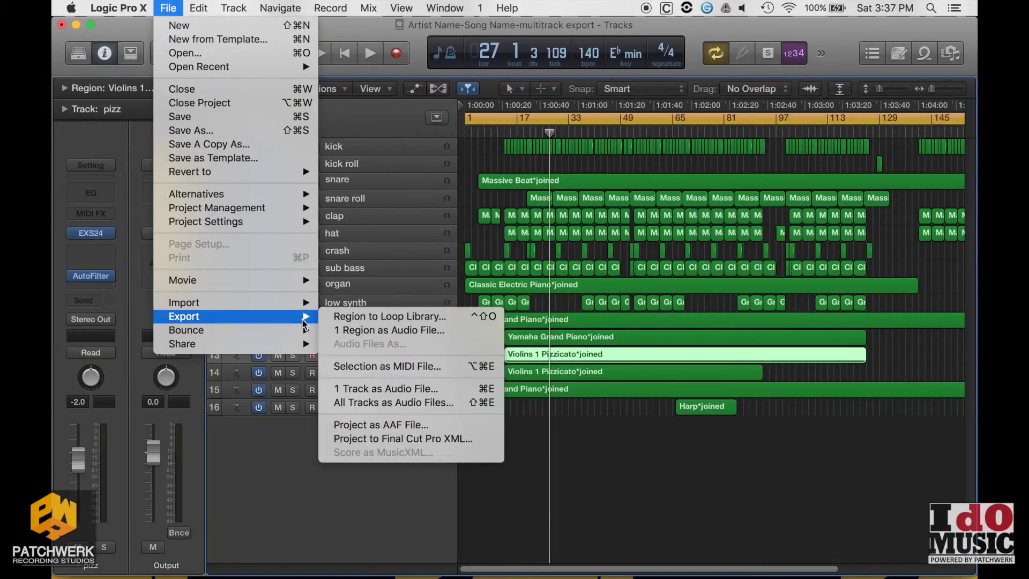
click(351, 394)
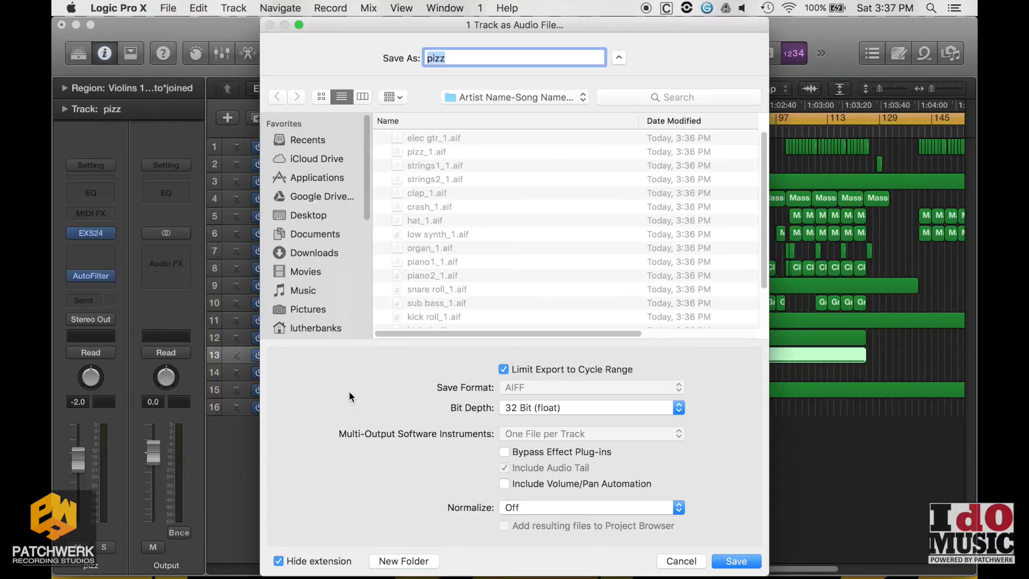
click(462, 60)
text(-with plug-in)
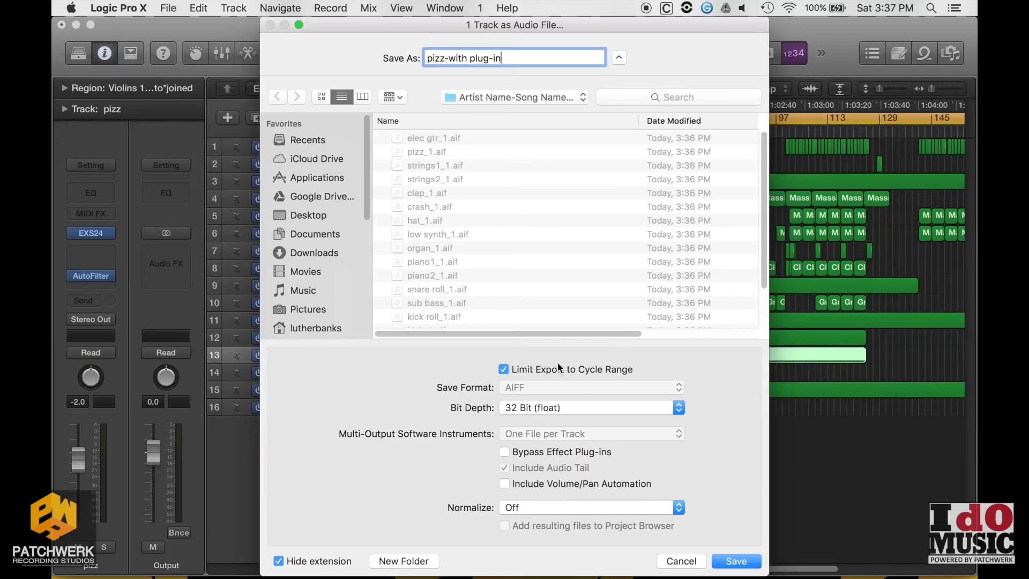
click(737, 567)
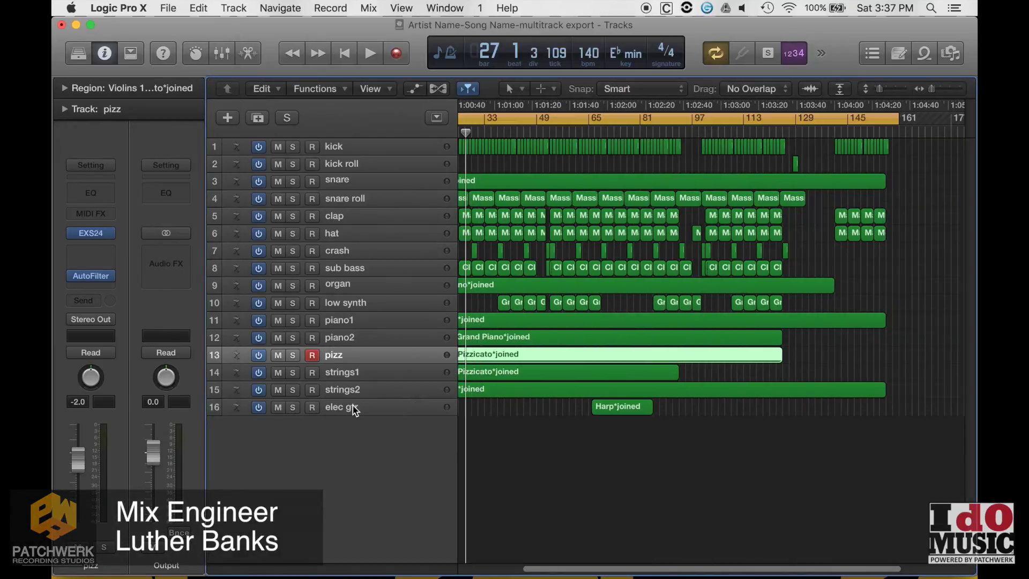
Export the elec gtr track as a single audio file named "elec gtr-with plug-in" into the multitrack files folder.
click(354, 408)
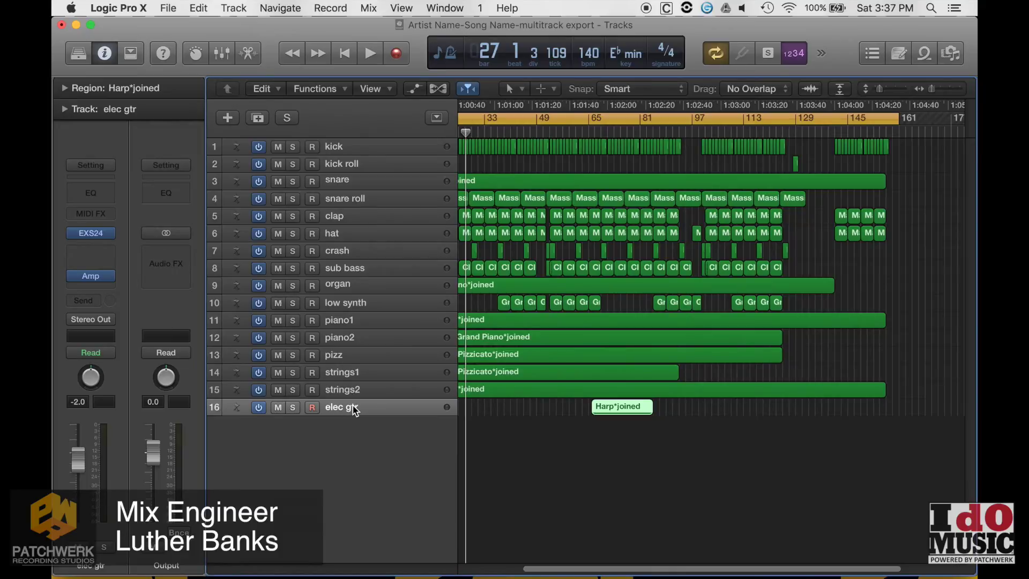
click(170, 8)
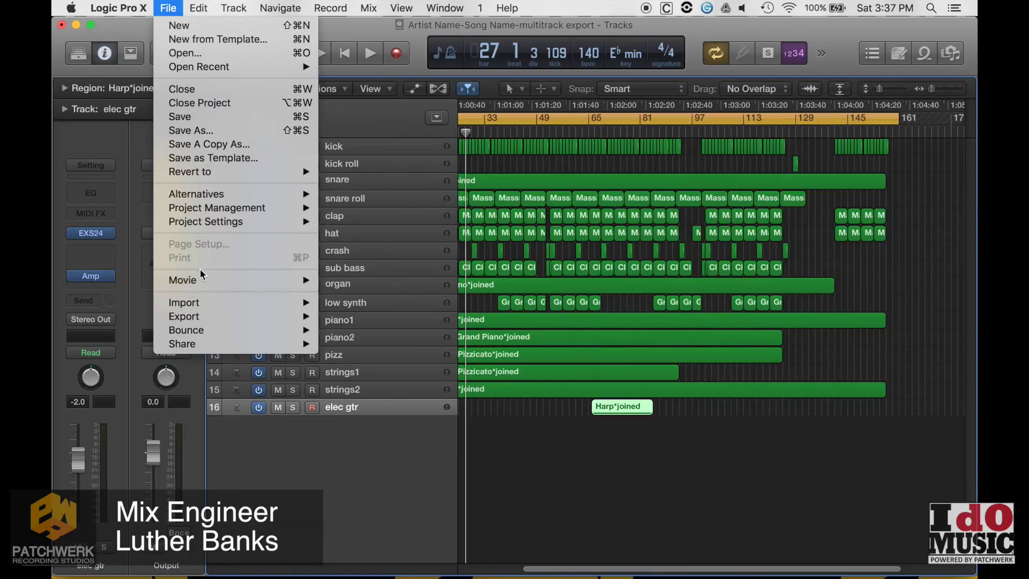
mouse_move(204, 317)
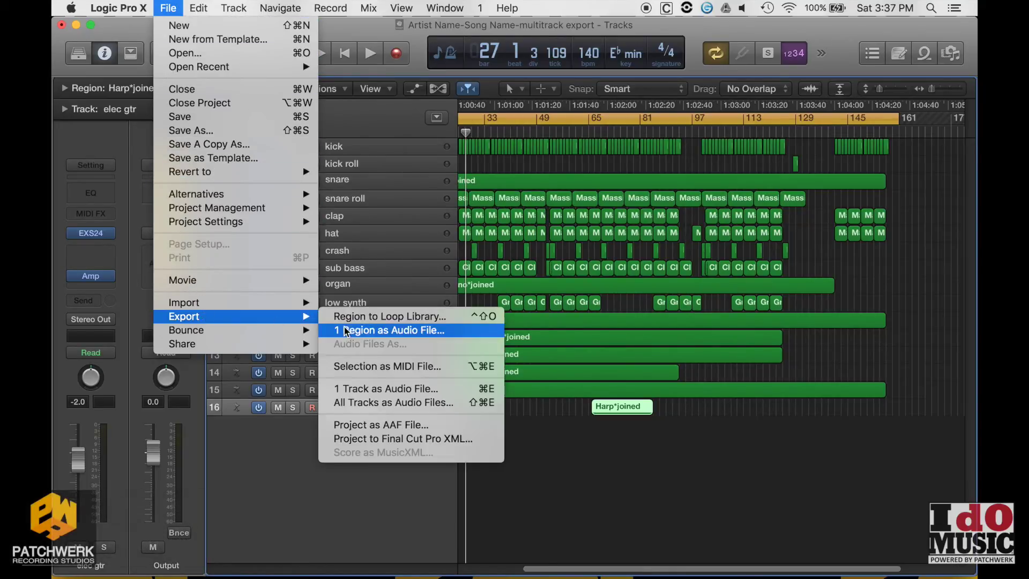
click(361, 389)
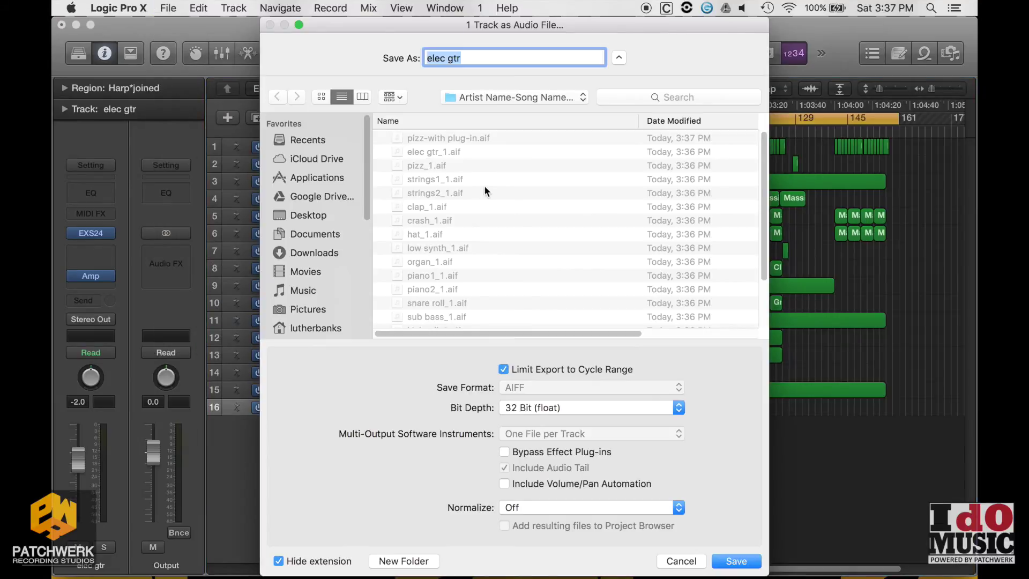
key(Right)
text(-with)
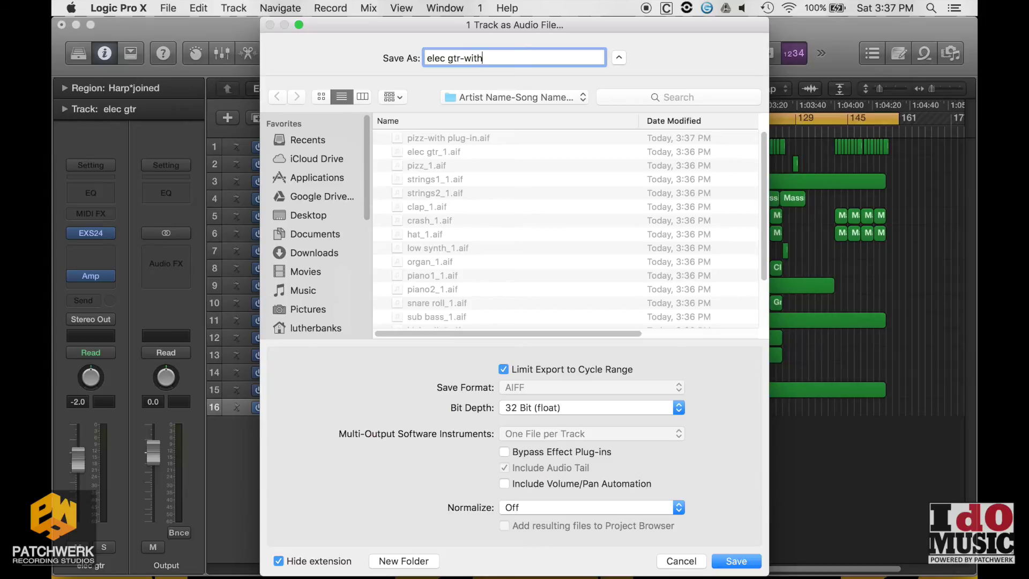
text( plu)
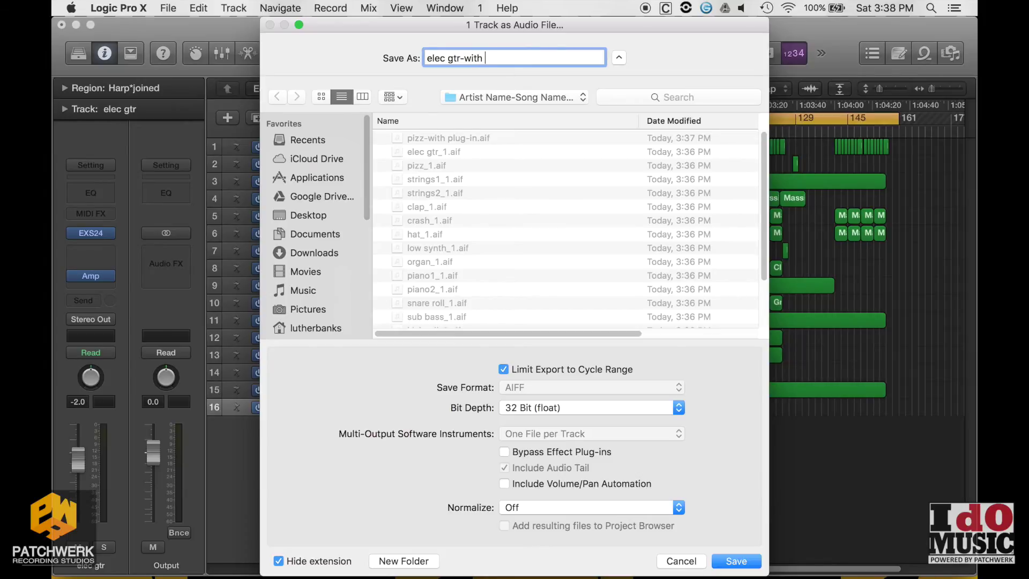
text(g-in)
key(Return)
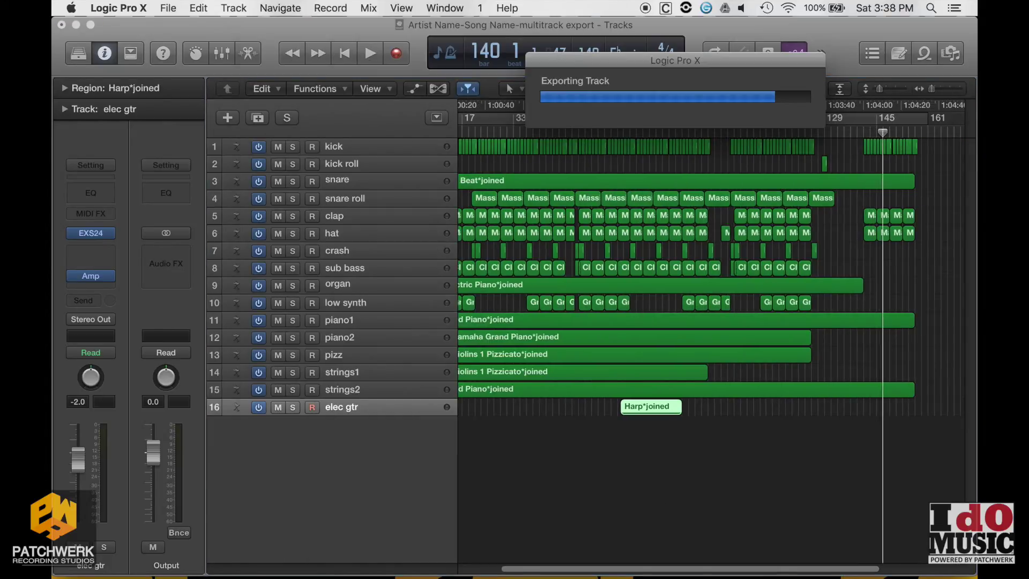
Quit Logic Pro X, saving the changes to the "Artist Name-Song Name-multitrack export" project.
click(144, 7)
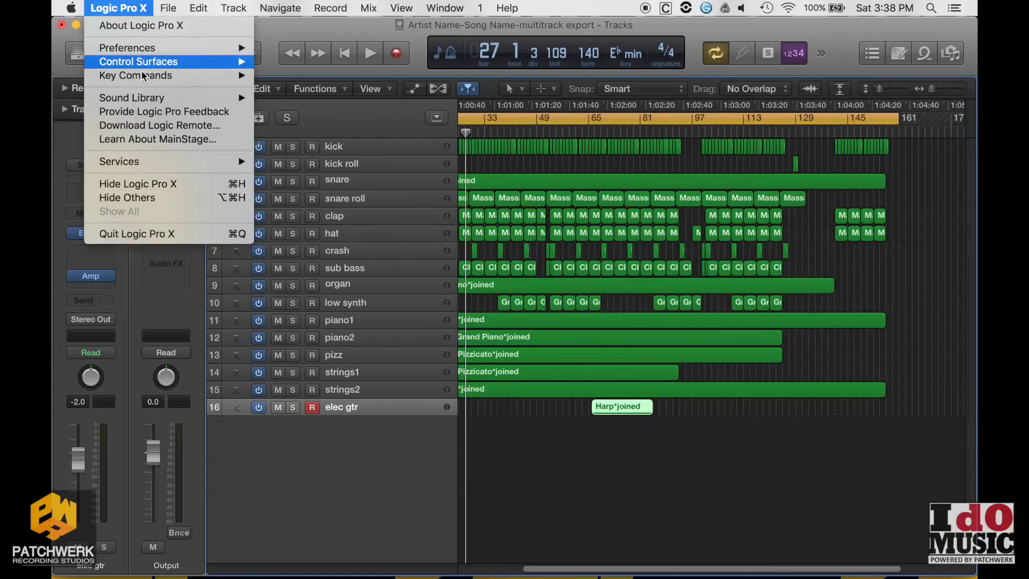
click(160, 235)
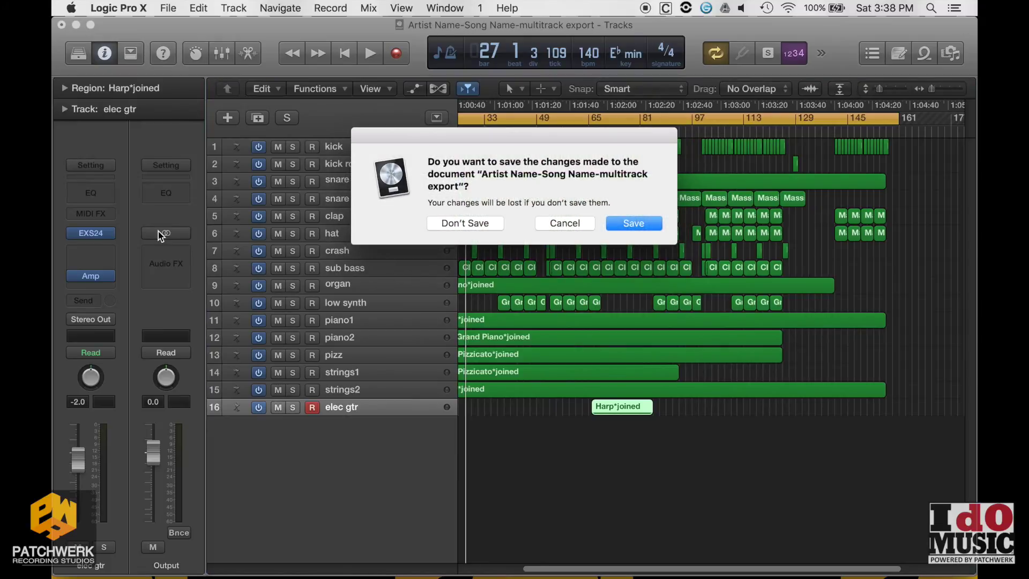
click(625, 224)
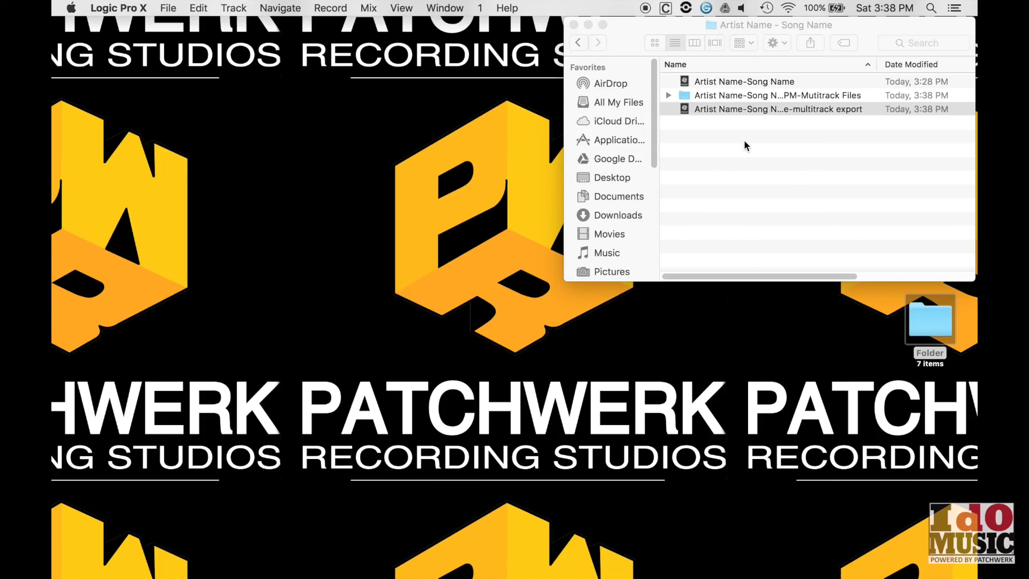
In Finder, expand the "Artist Name-Song Name-BPM-Mutitrack Files" folder, review the exported audio and reference files, and collapse it.
click(668, 96)
scroll(744, 156, down, 3)
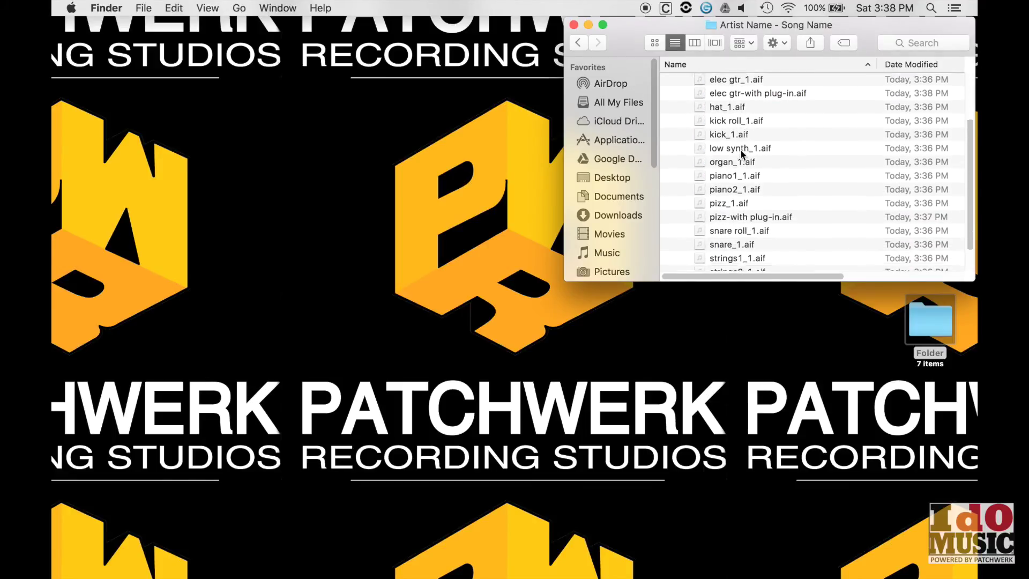
scroll(742, 154, down, 1)
scroll(742, 154, up, 3)
scroll(742, 153, down, 3)
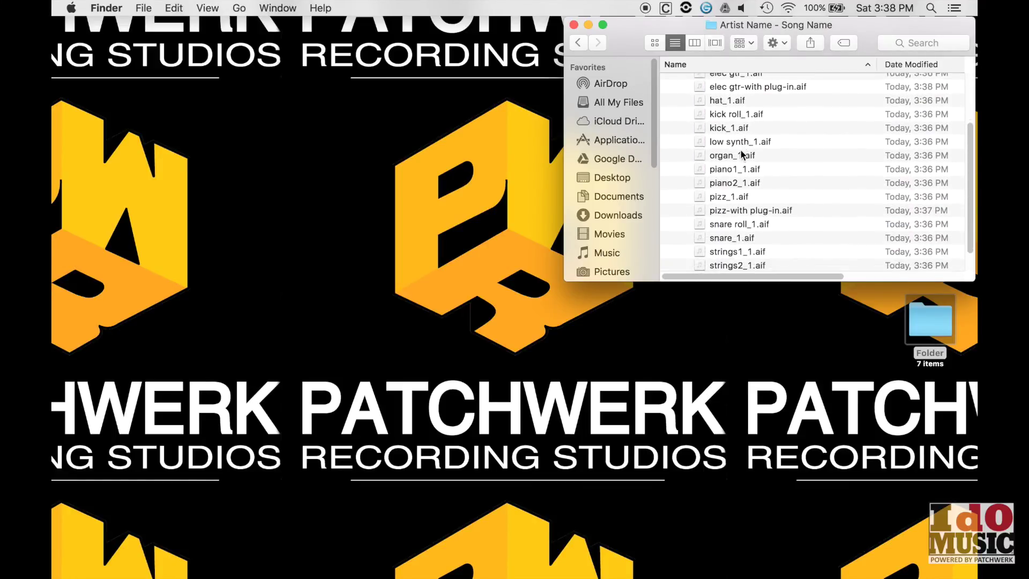
scroll(742, 153, down, 2)
scroll(742, 154, up, 5)
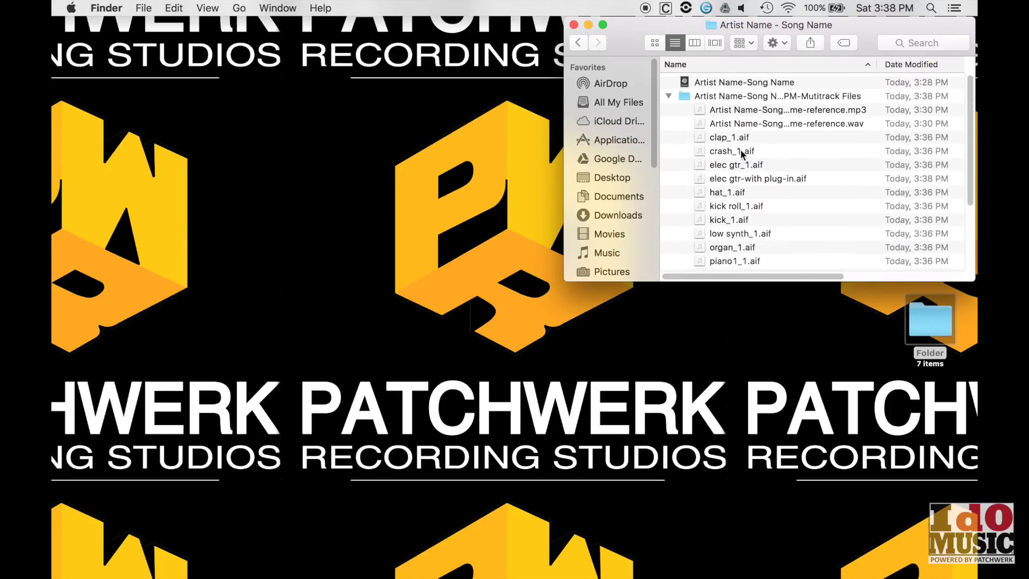
click(669, 96)
Compress the "Artist Name-Song Name-BPM-Mutitrack Files" folder into a zip archive.
click(696, 100)
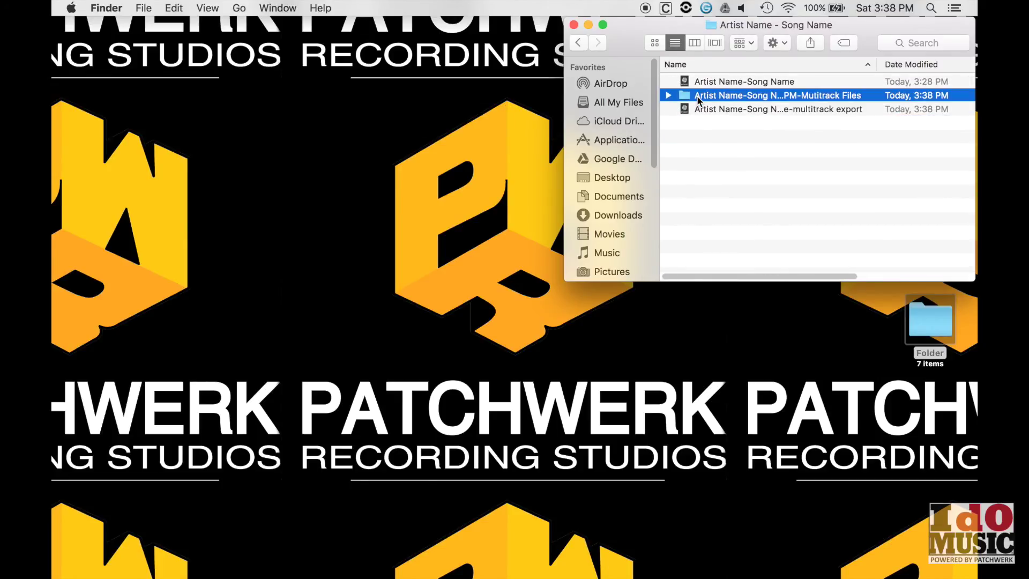
right_click(698, 101)
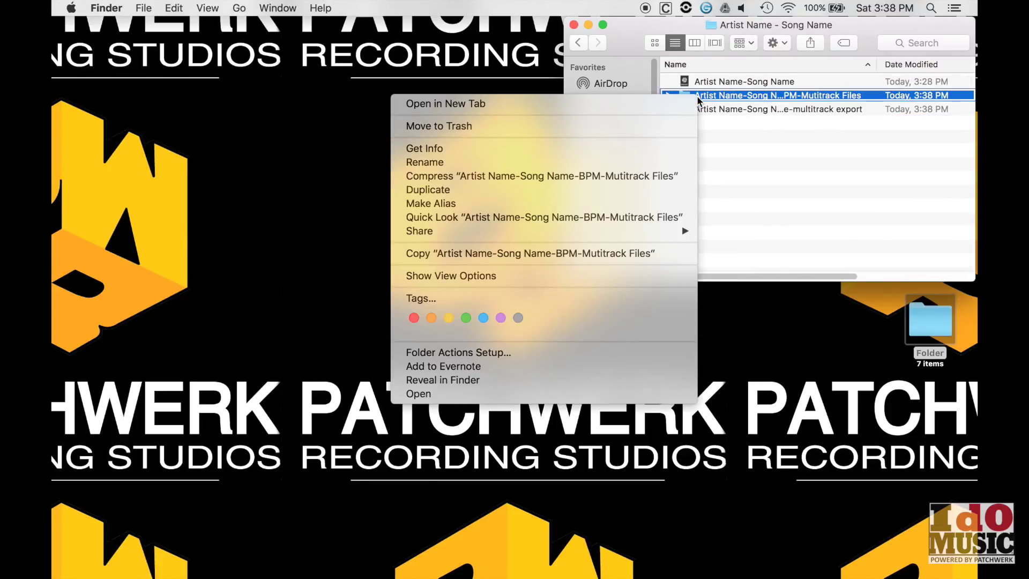
click(646, 180)
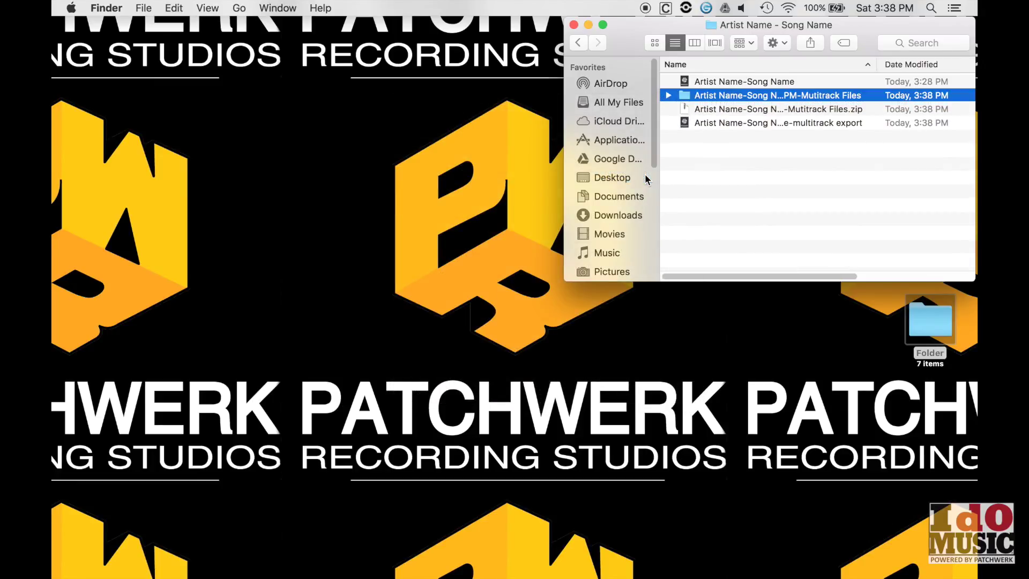